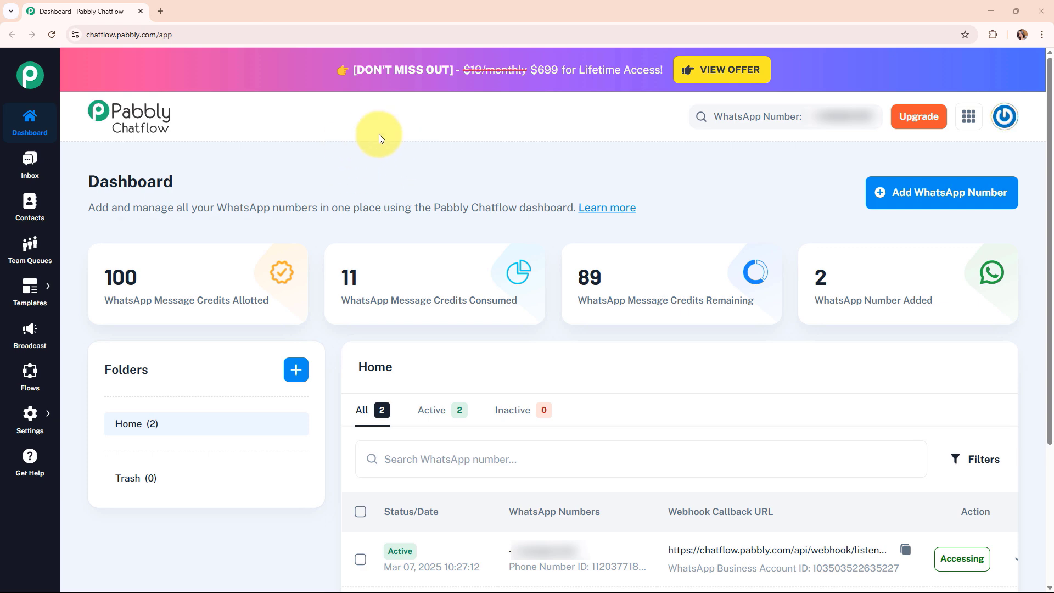
Step: Open Team Queues and view the third, second and first team members' assigned chats
click(35, 260)
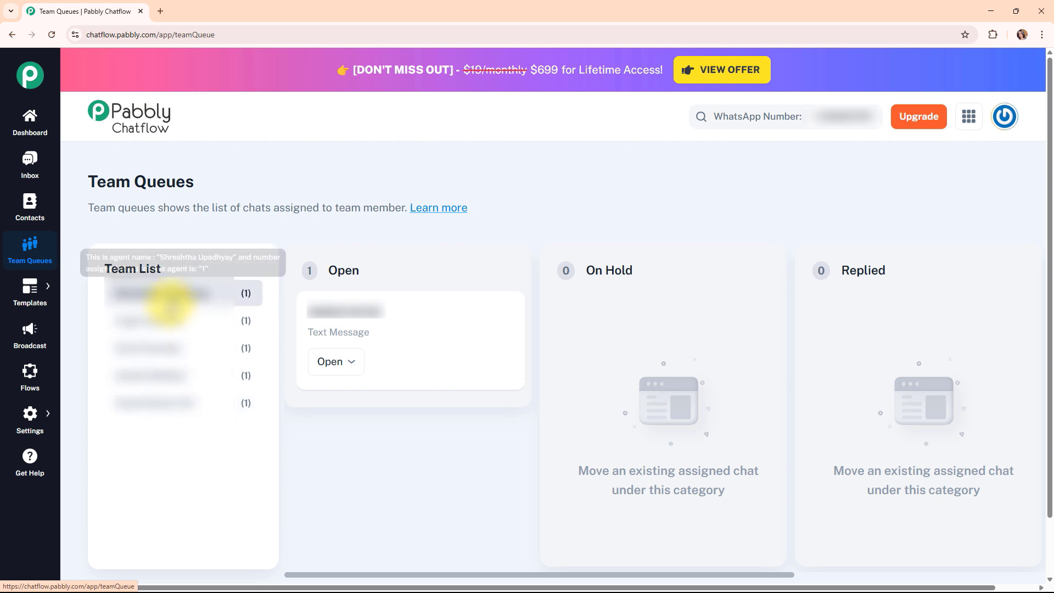
click(153, 349)
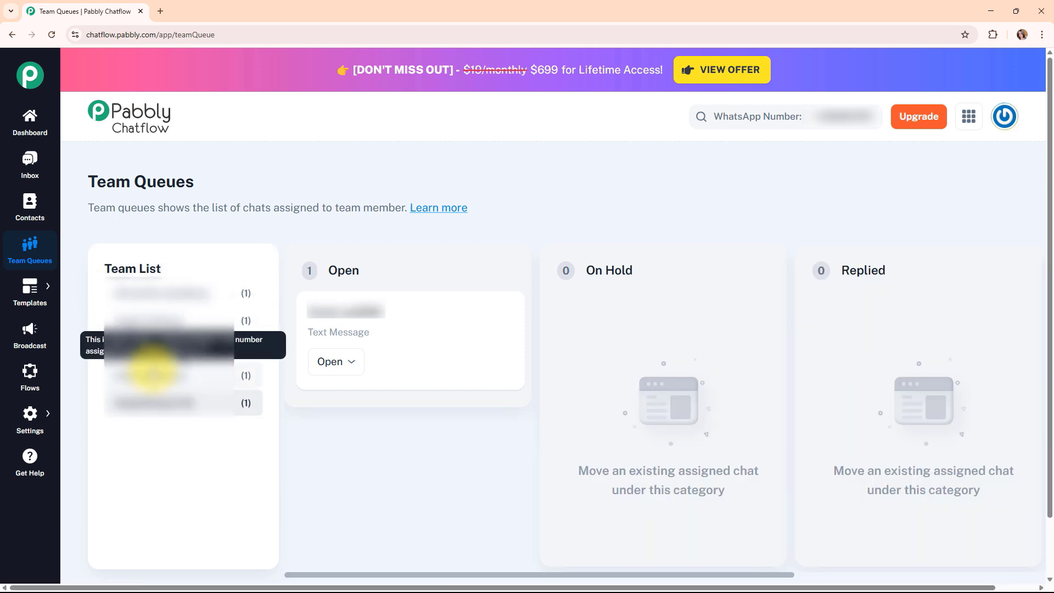
click(167, 319)
click(173, 293)
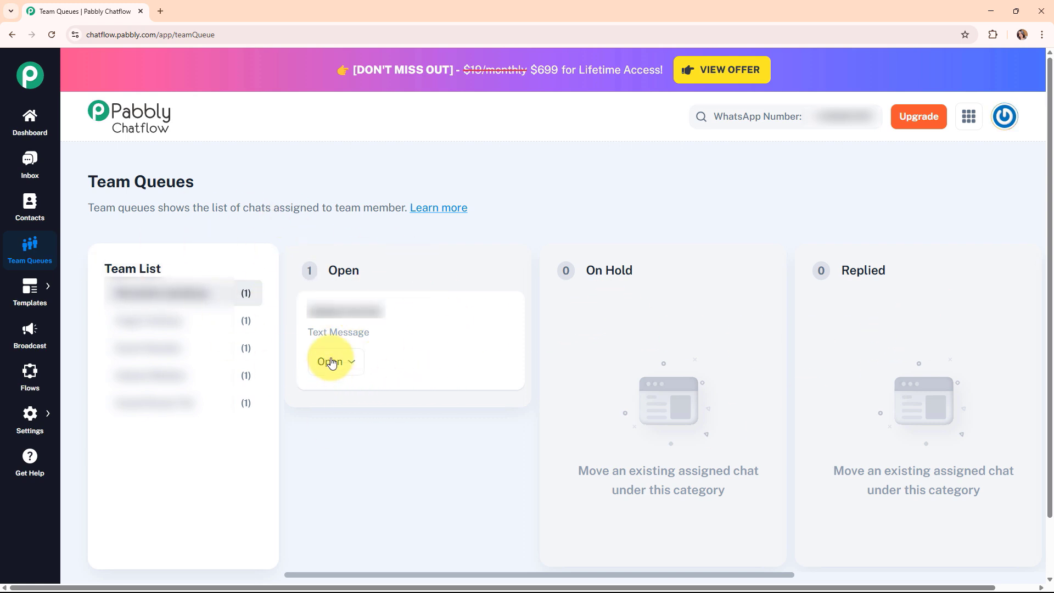
Step: Check the chat's status options and leave it Open
click(351, 358)
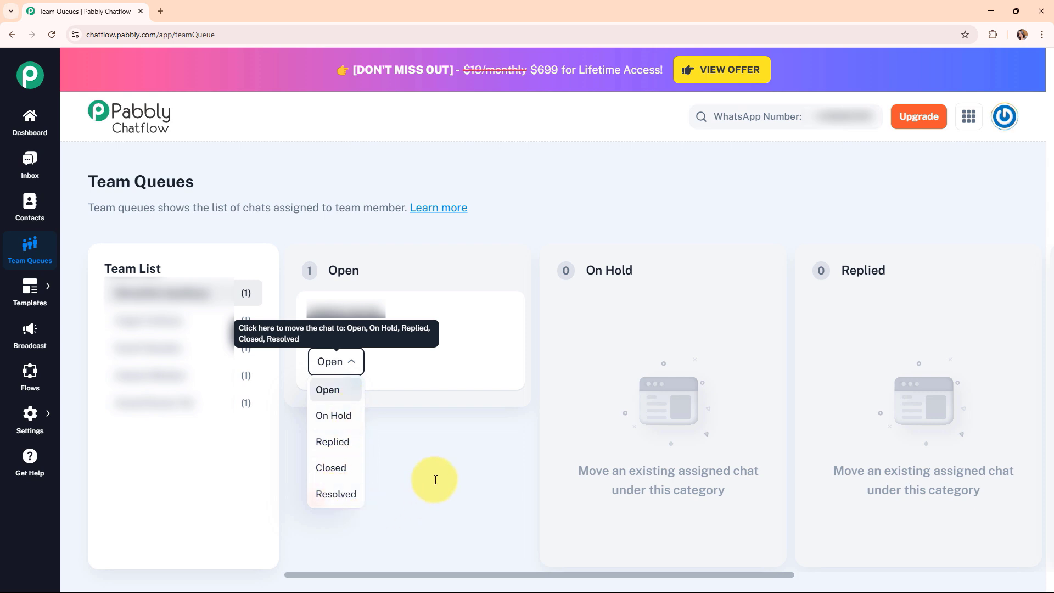
click(418, 448)
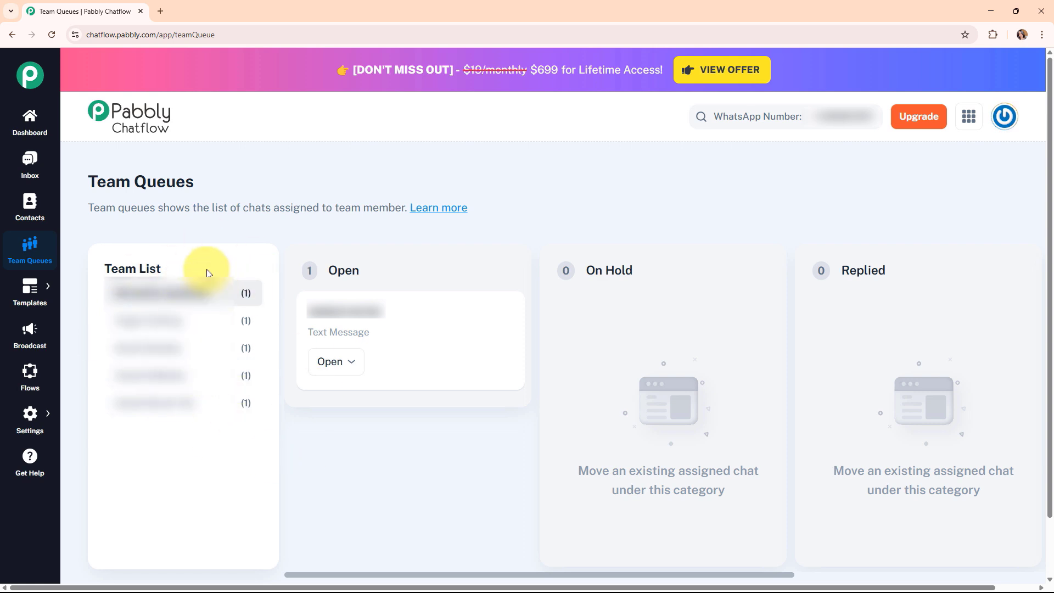
mouse_move(28, 421)
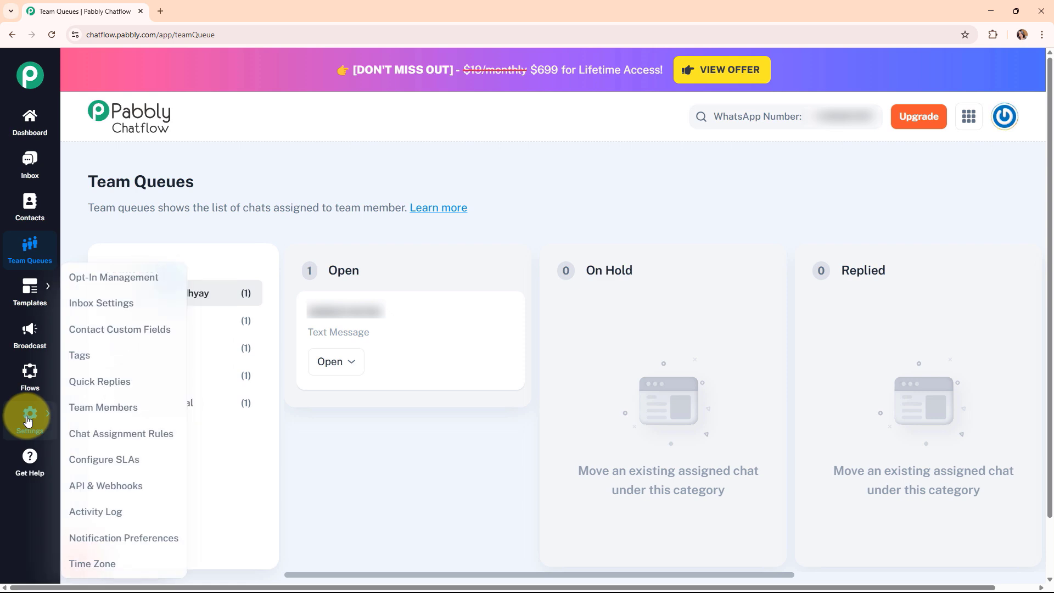
Step: Open Team Members settings and highlight the 6 unique members and WhatsApp Numbers Shared counts
click(109, 410)
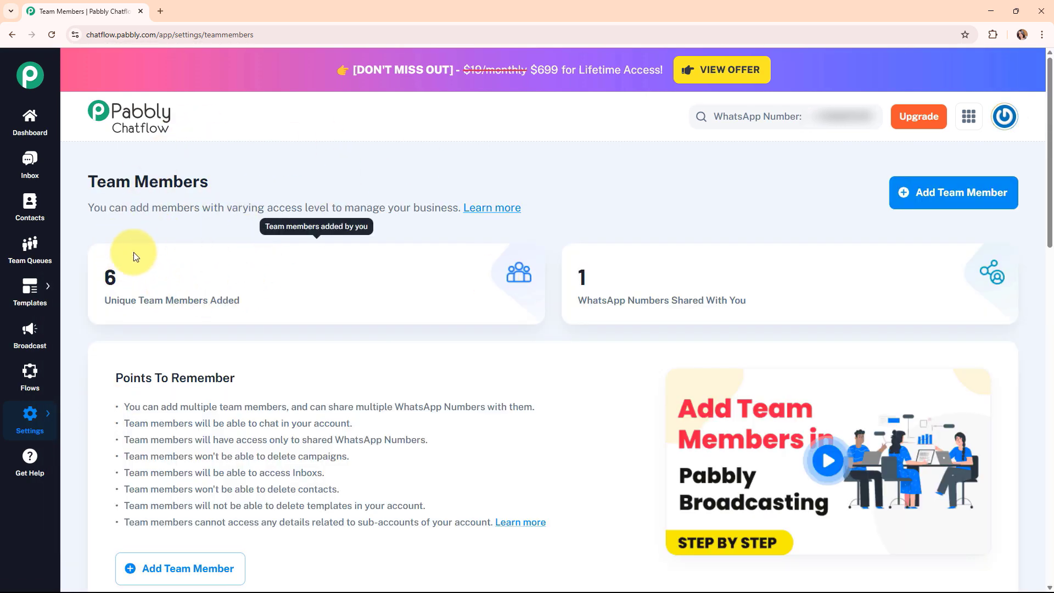
drag(99, 298, 267, 306)
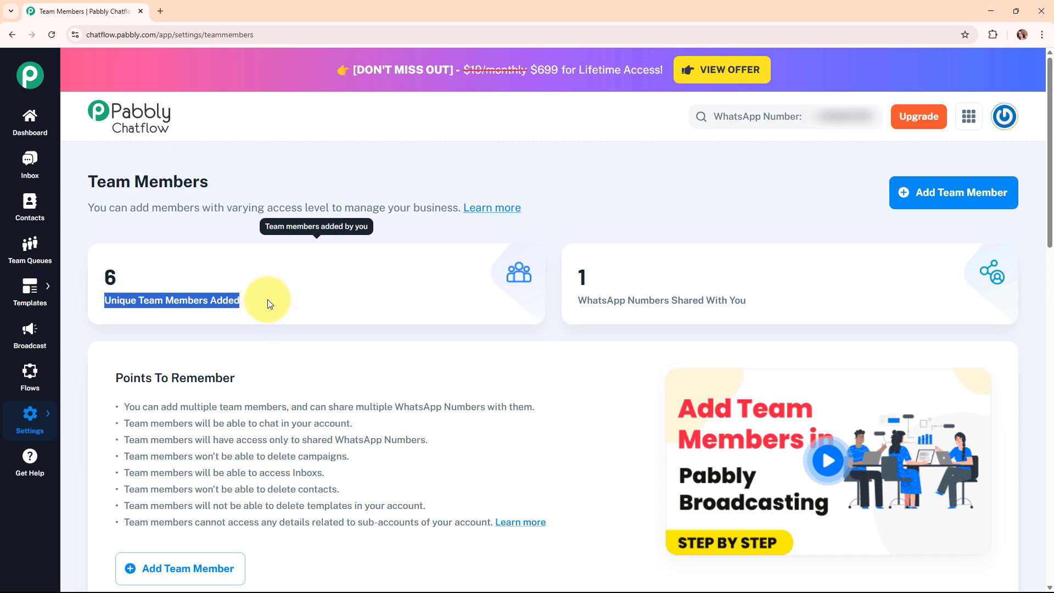
drag(578, 301, 757, 311)
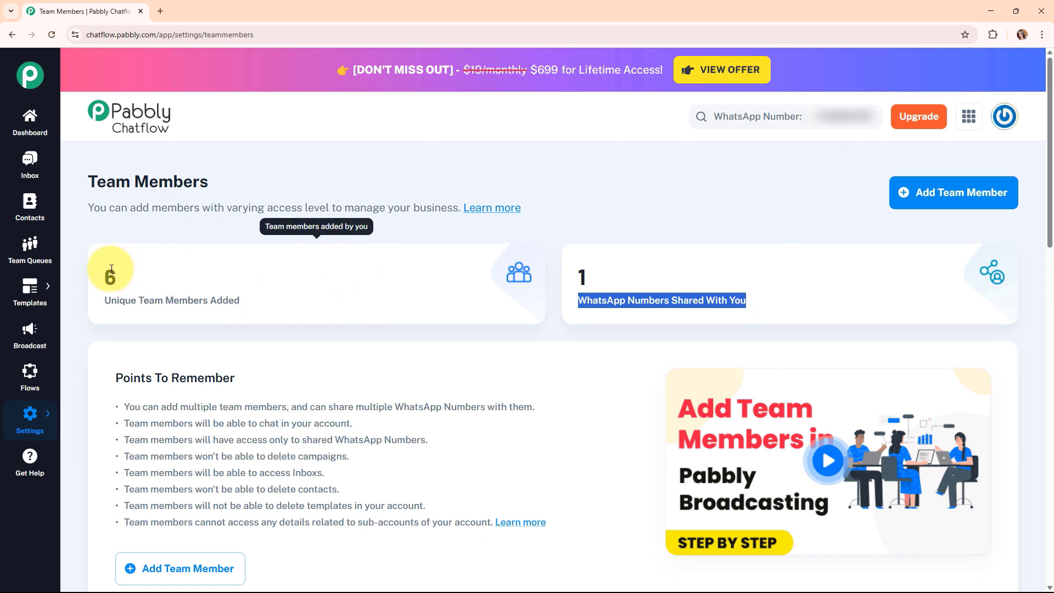
drag(103, 273, 136, 280)
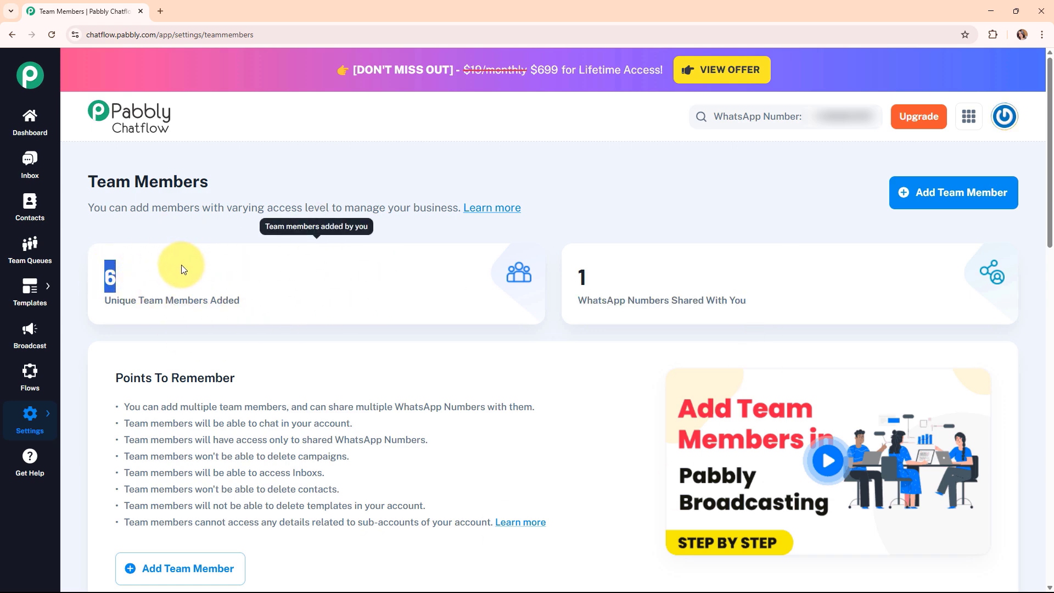
click(578, 280)
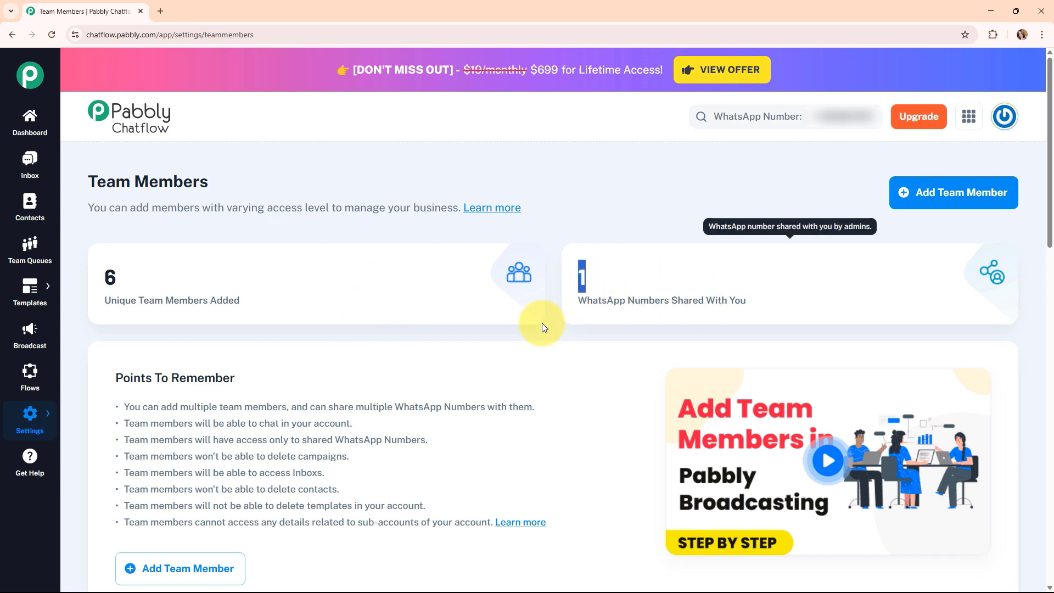
click(516, 332)
scroll(641, 350, down, 3)
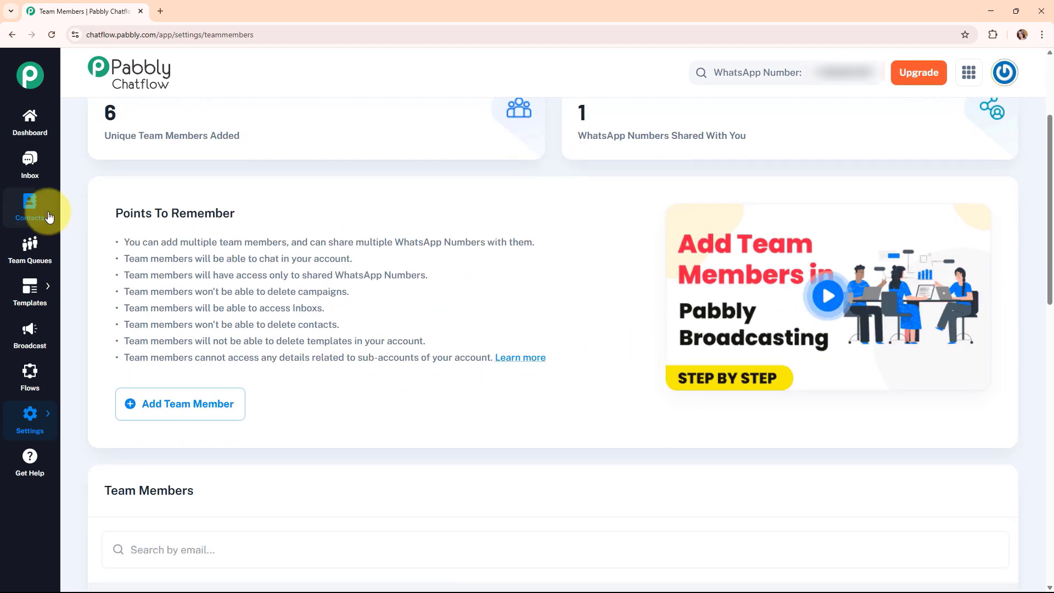
Step: Highlight Points To Remember on adding members, chatting, shared numbers only, and not deleting campaigns
drag(115, 213, 236, 211)
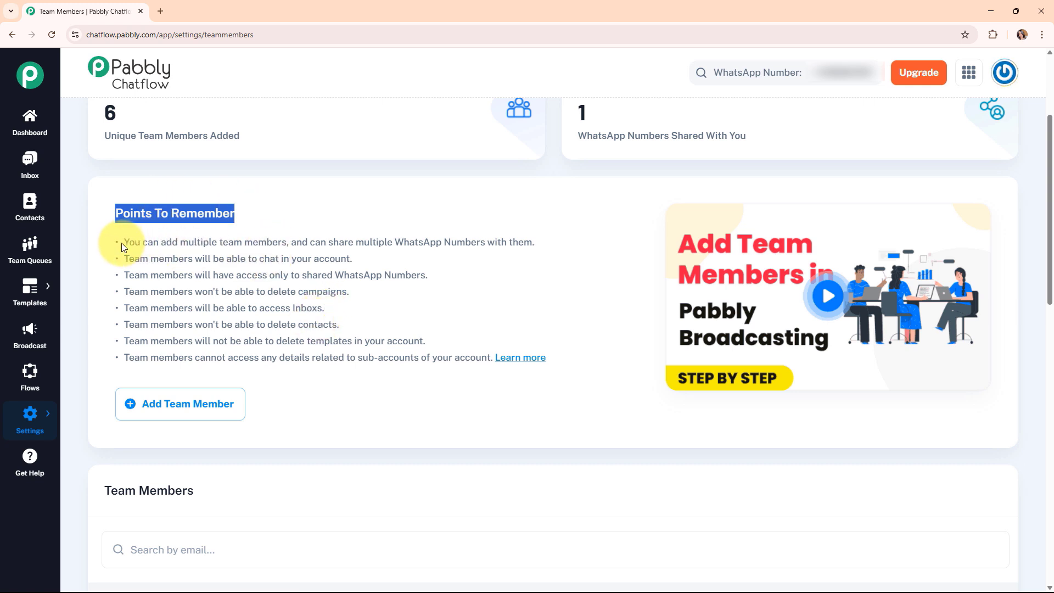
drag(124, 241, 541, 245)
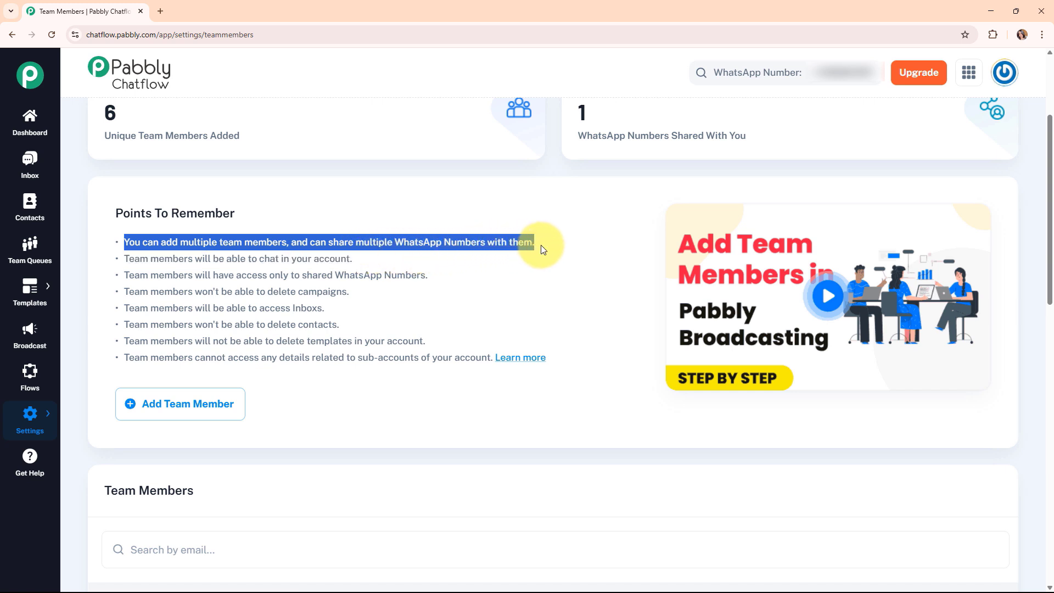
drag(125, 258, 364, 264)
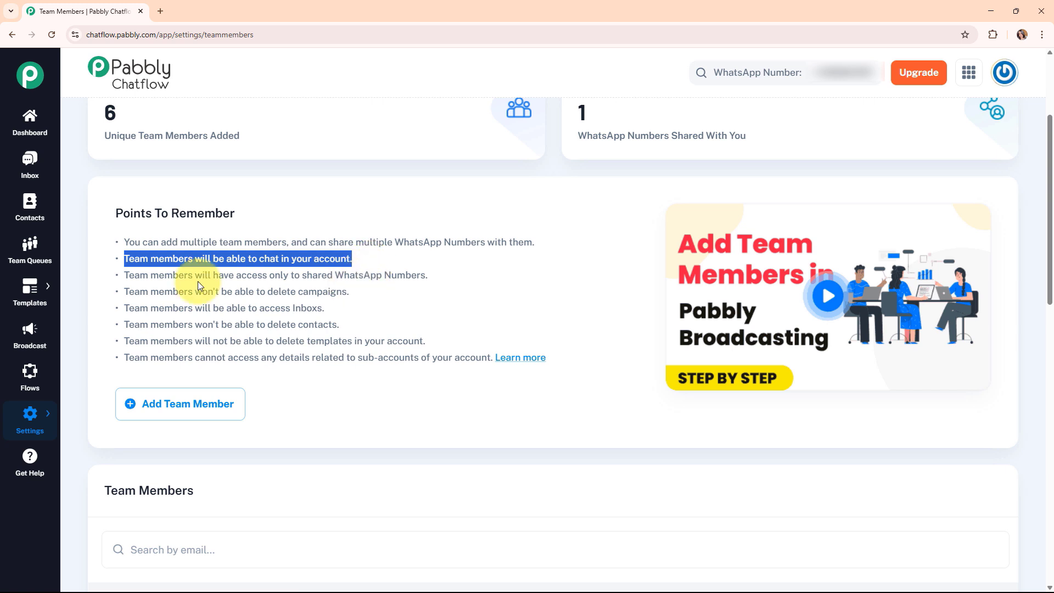
drag(122, 274, 431, 281)
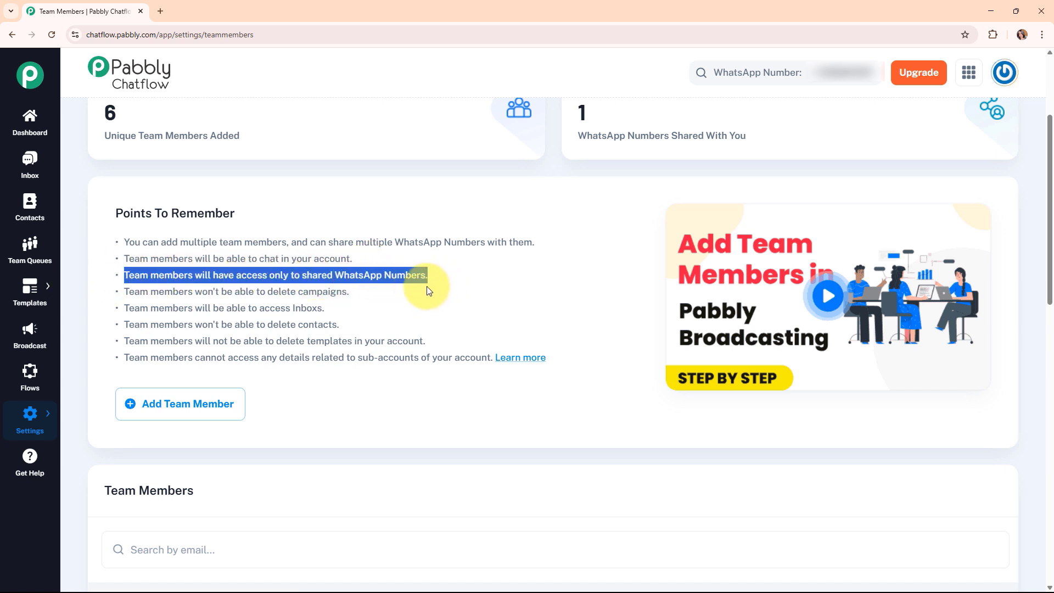
drag(124, 291, 367, 296)
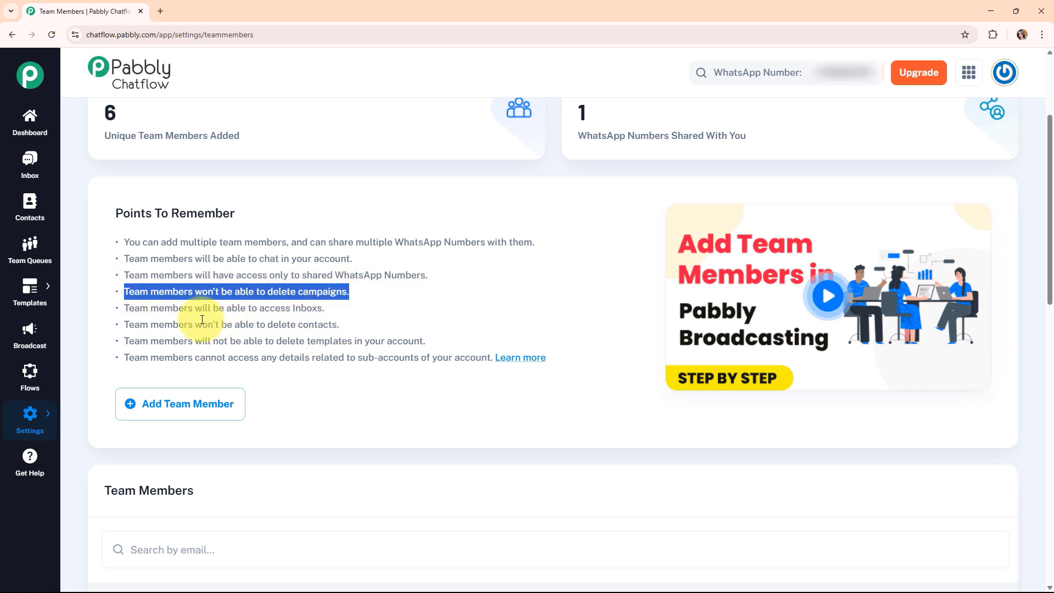
click(127, 306)
Step: Highlight the points on Inbox access, not deleting contacts or templates, and sub-account details
drag(127, 307, 336, 314)
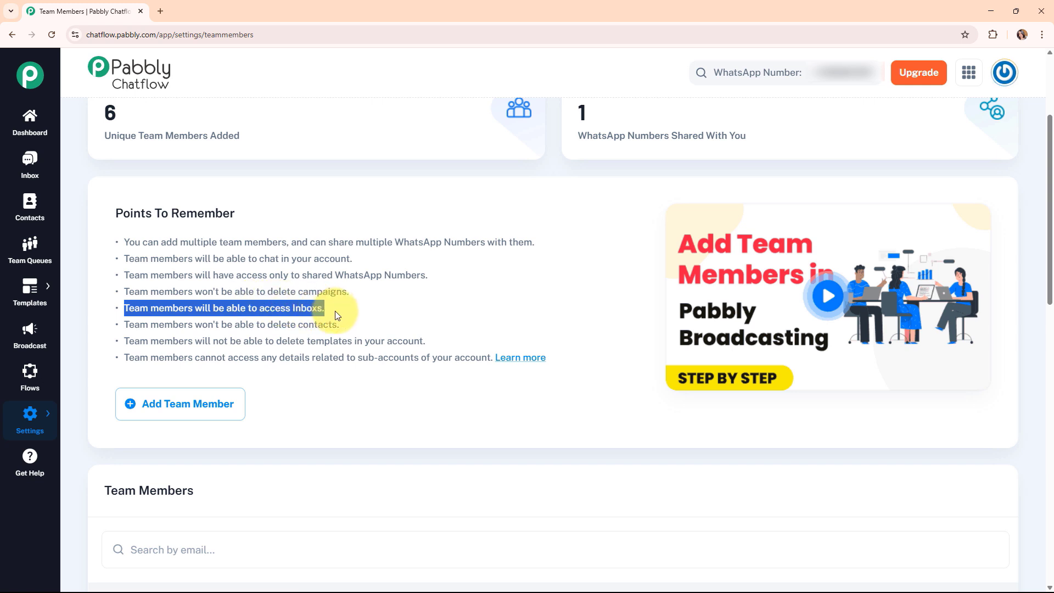
drag(125, 324, 359, 325)
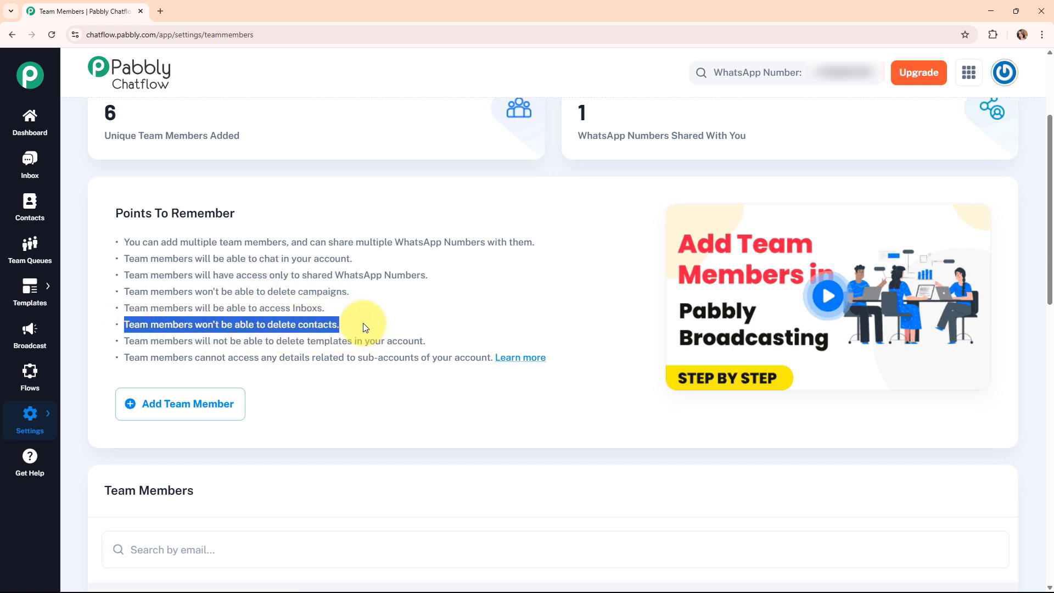
drag(124, 341, 444, 340)
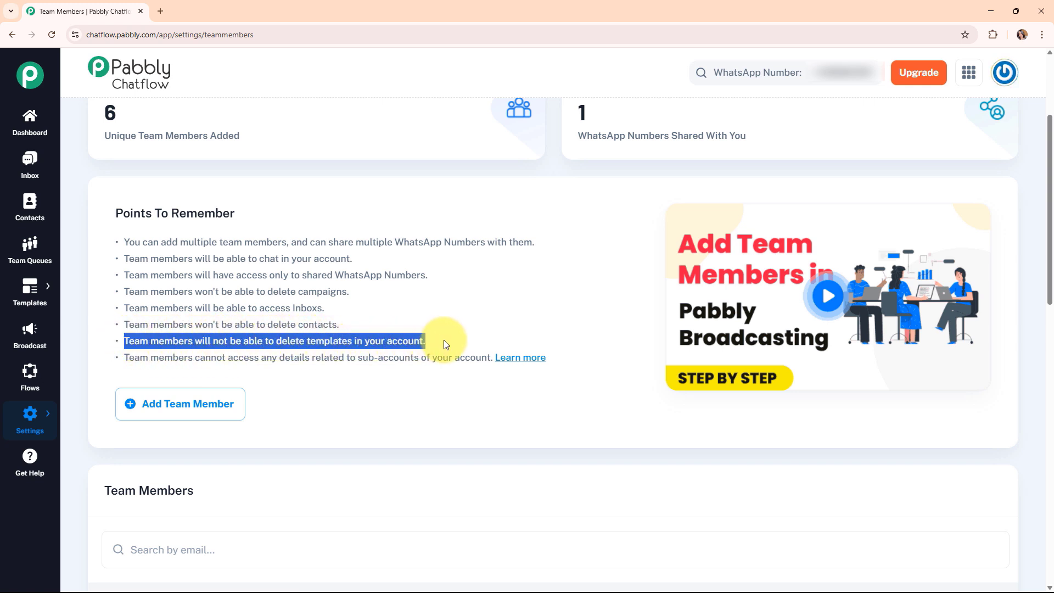
drag(123, 360, 499, 358)
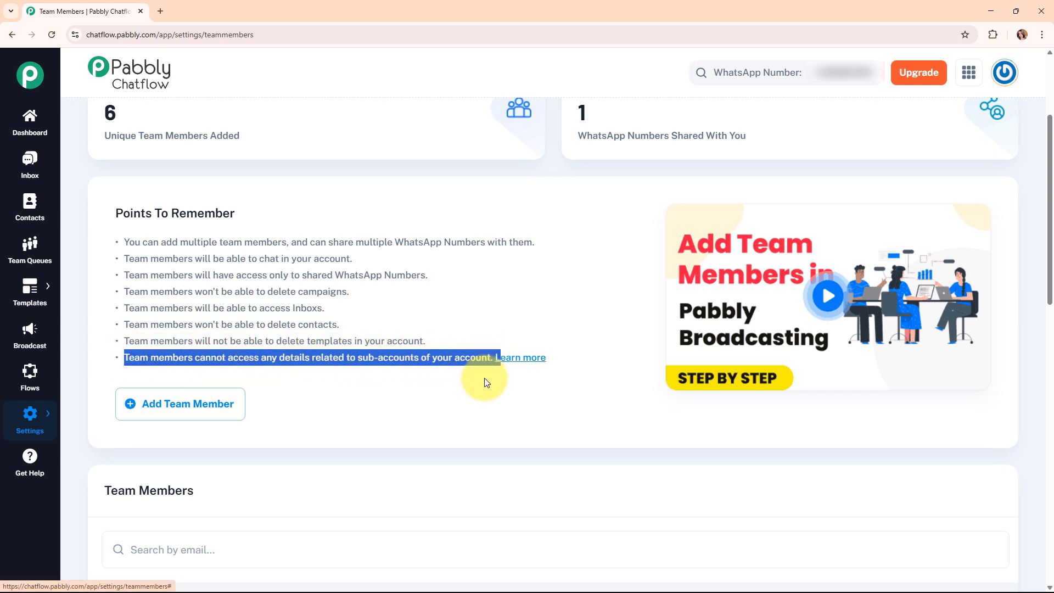
click(470, 288)
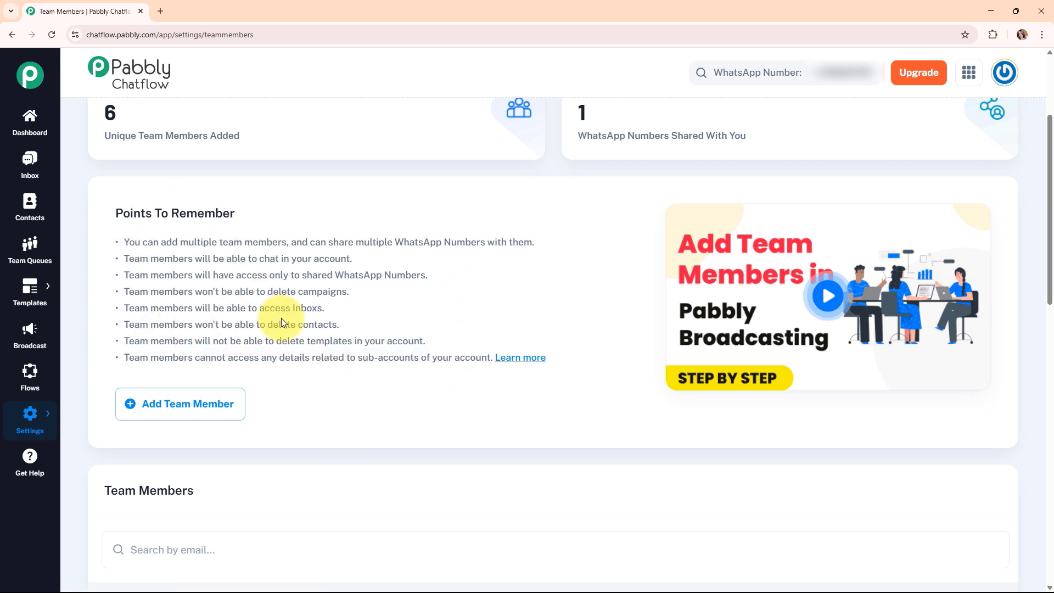
scroll(594, 338, up, 3)
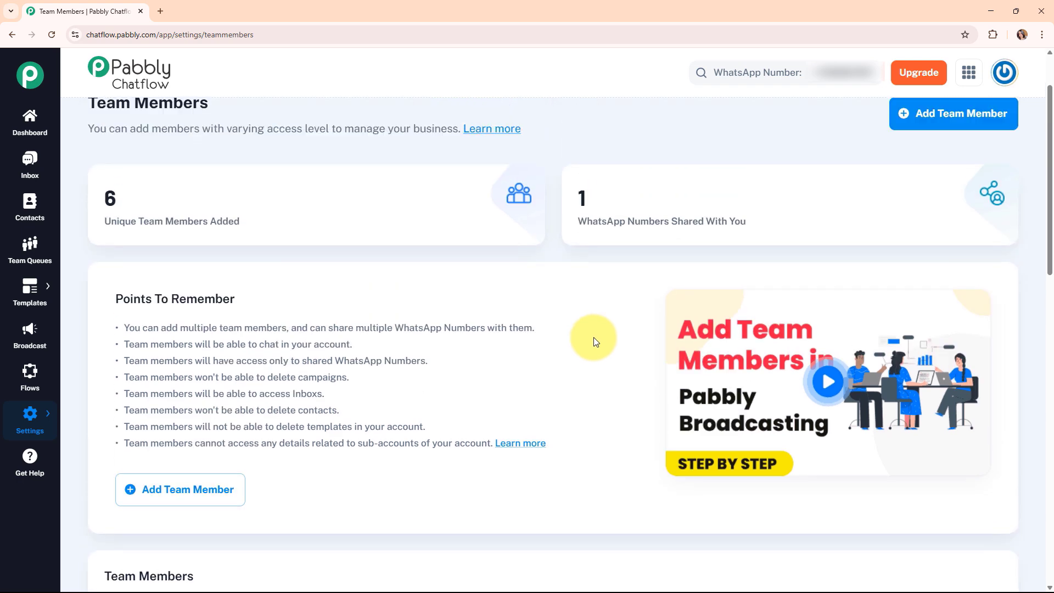
scroll(269, 363, down, 3)
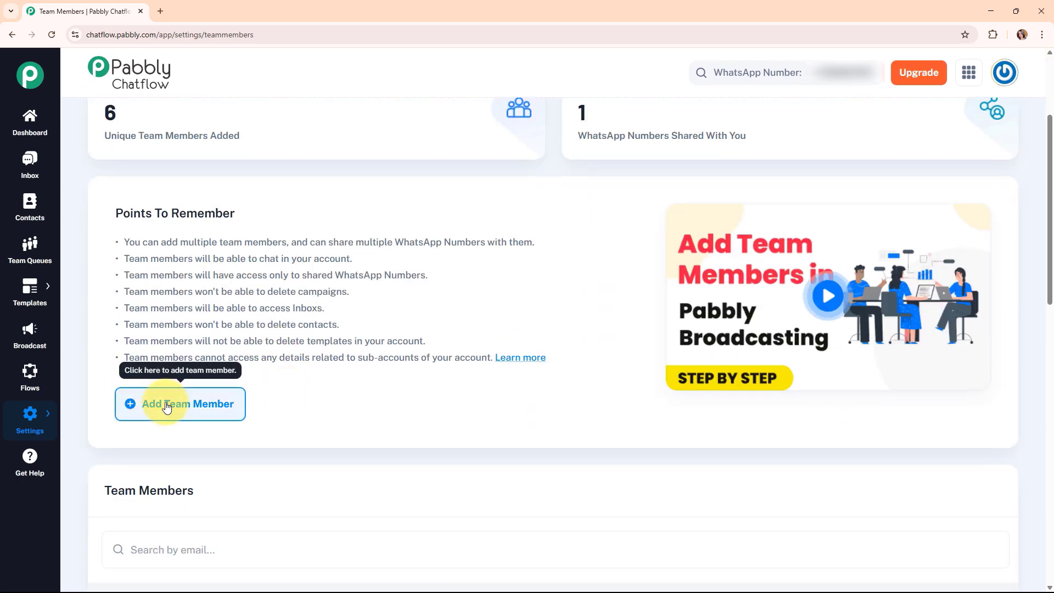
scroll(443, 410, up, 3)
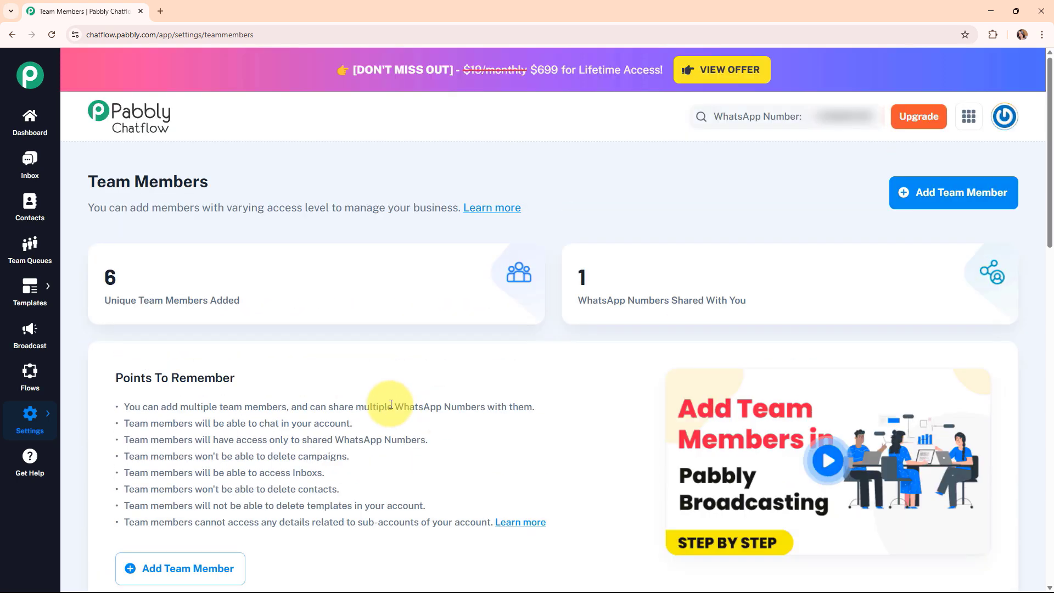
Step: Add a team member by their email address with Full Account Access permission
click(921, 212)
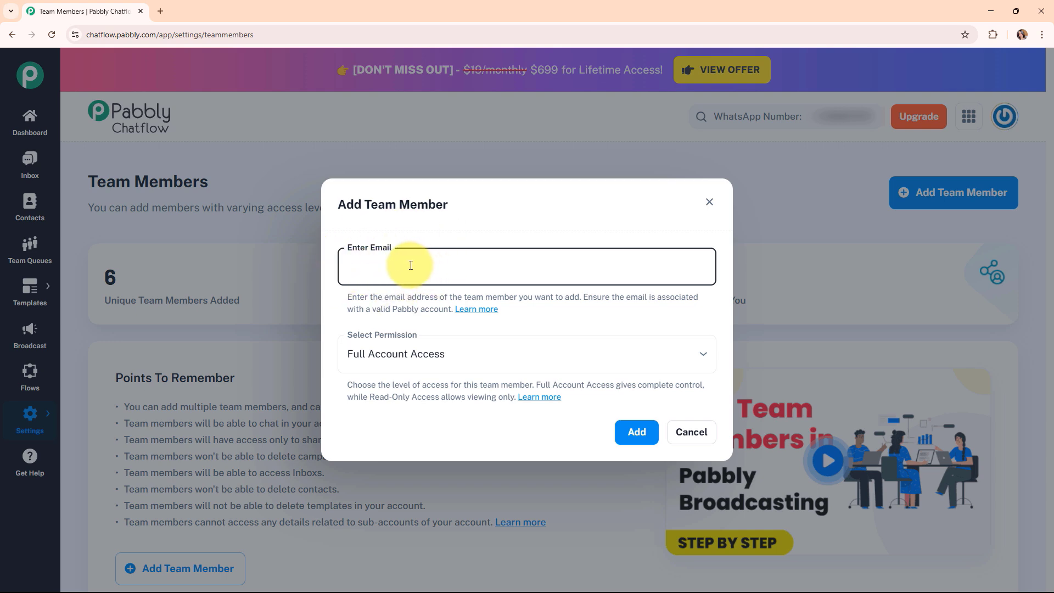
text(dd)
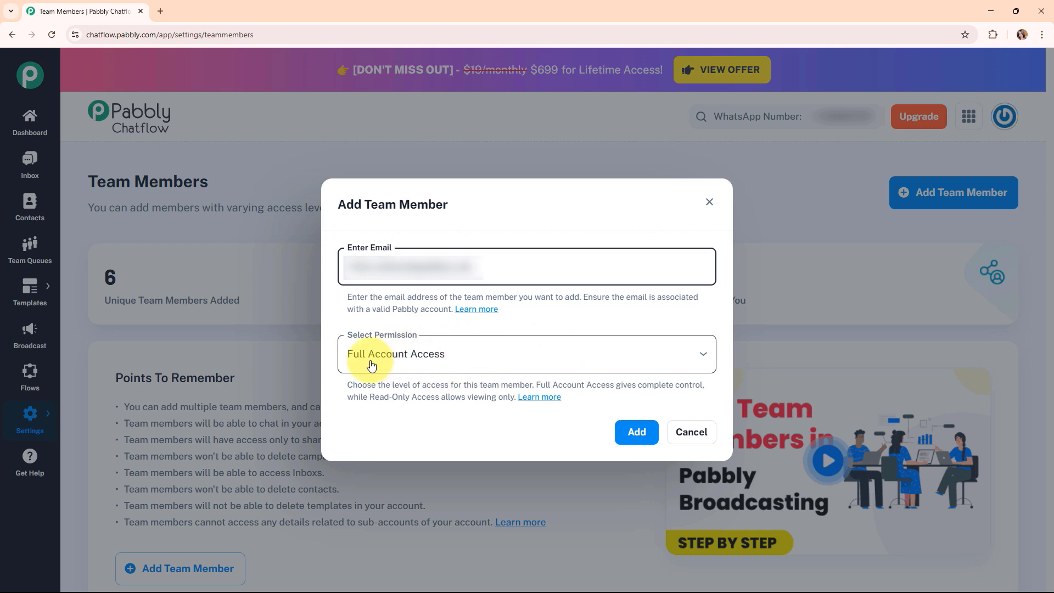
click(415, 365)
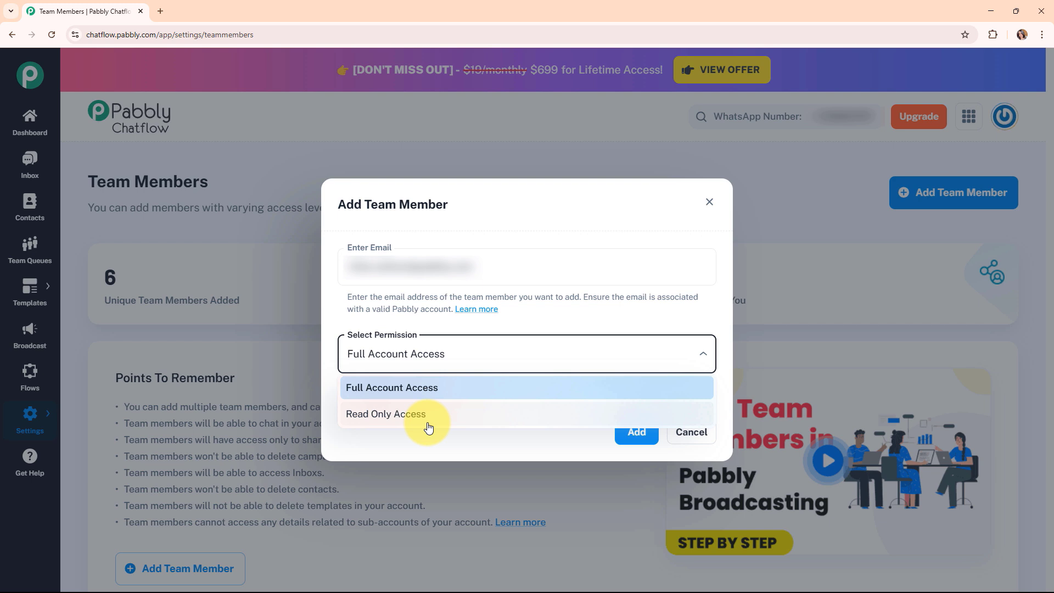
click(535, 388)
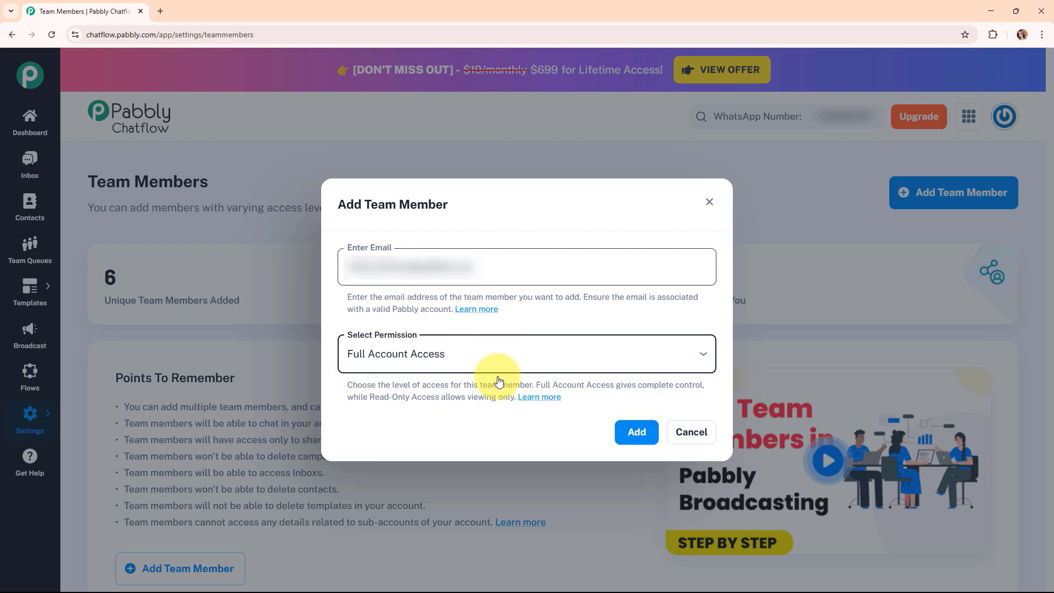
click(635, 433)
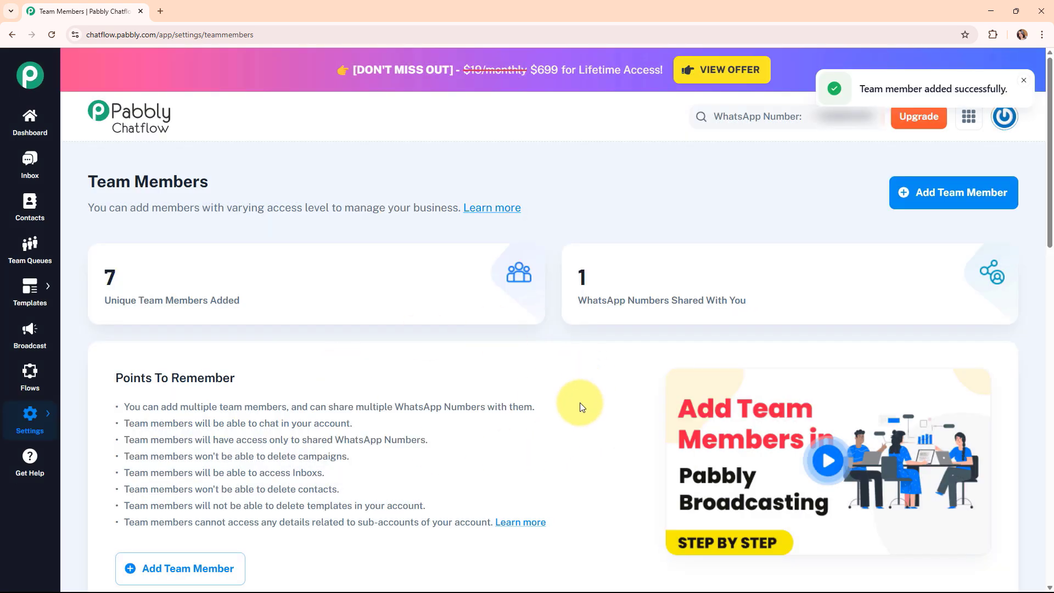
Step: Scroll down to the one shared WhatsApp number account with Full Account Access
scroll(581, 406, down, 6)
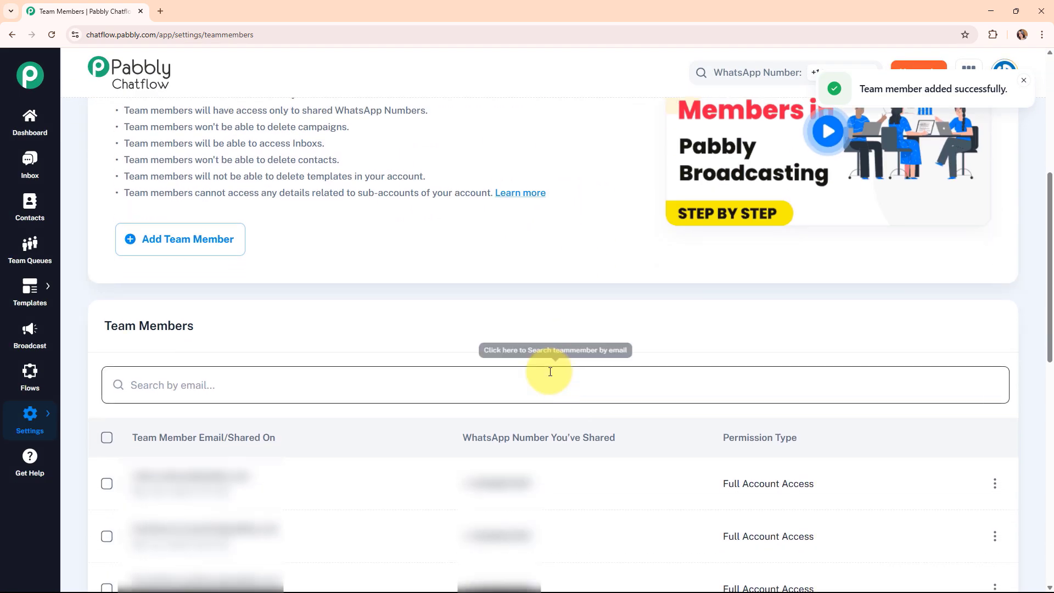
scroll(568, 385, down, 3)
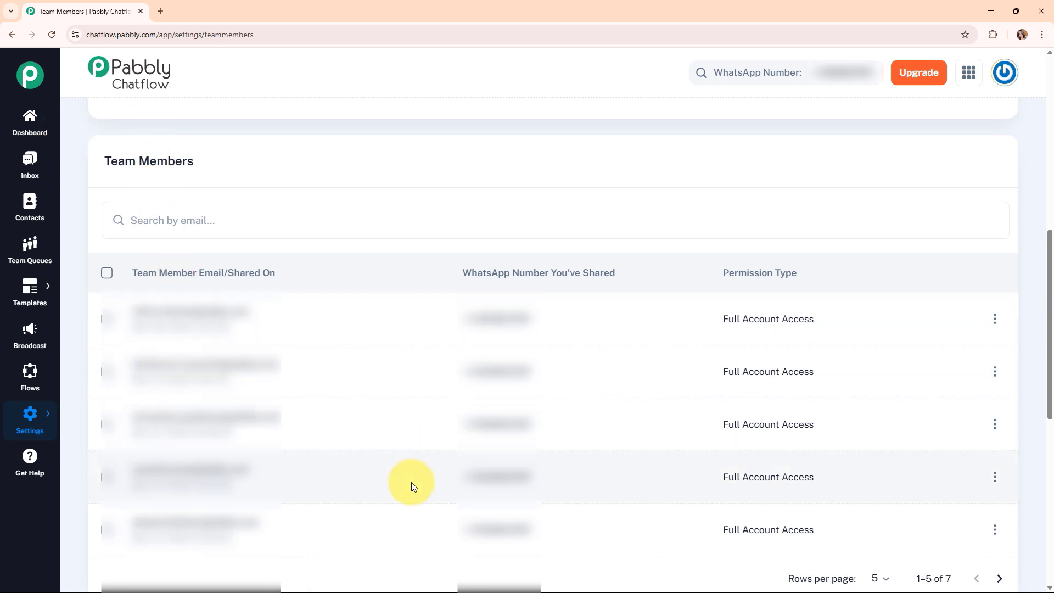
scroll(588, 382, down, 6)
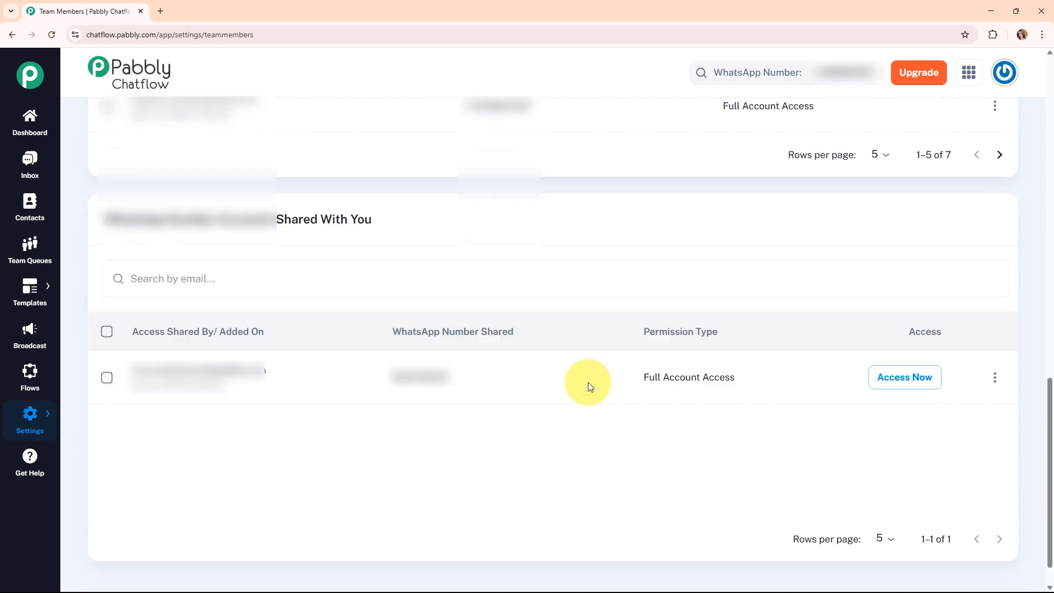
scroll(588, 382, down, 2)
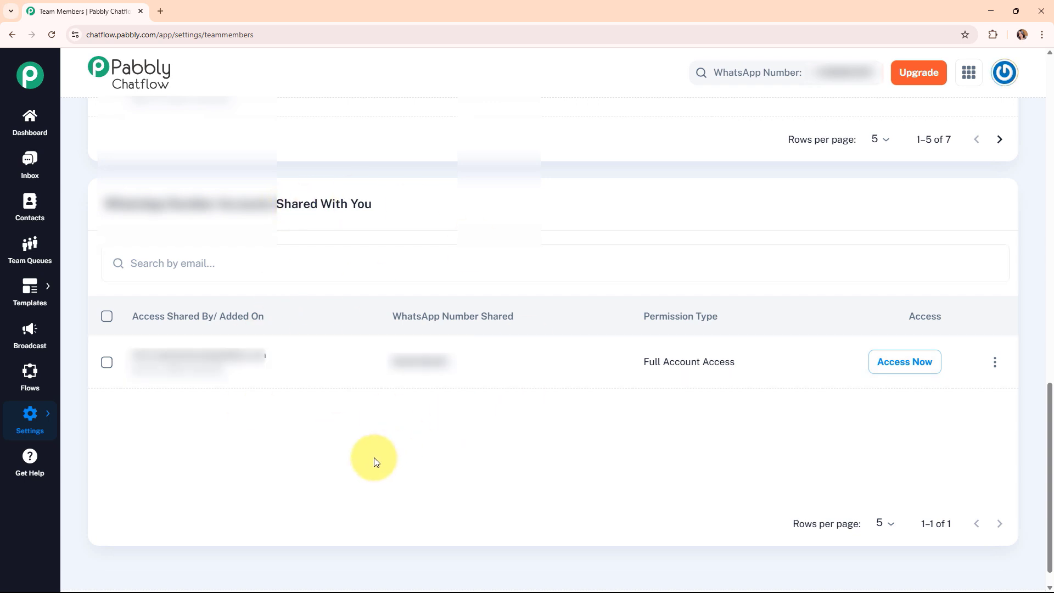
scroll(438, 443, down, 1)
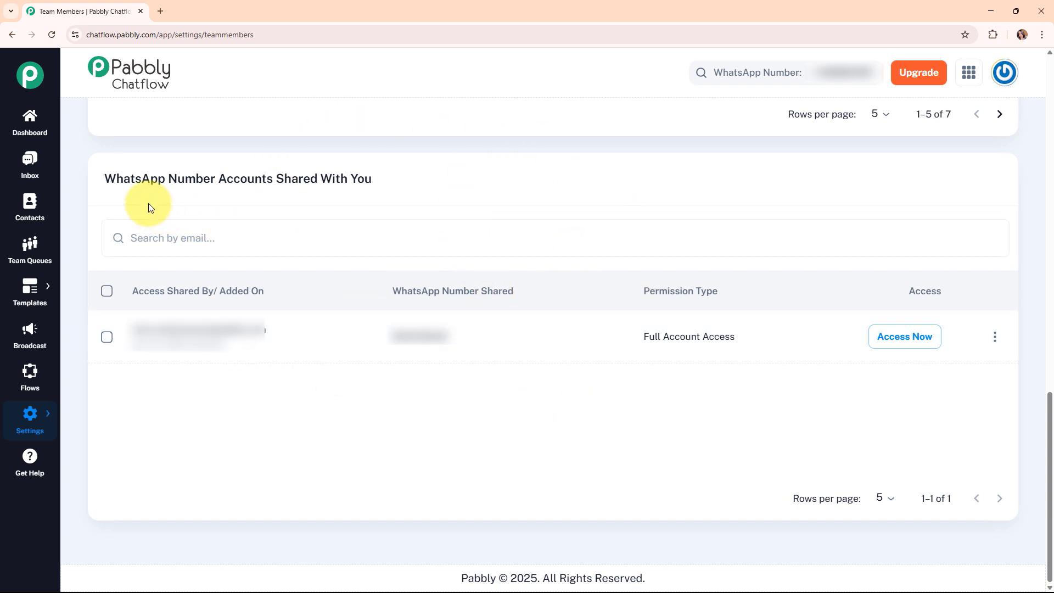
mouse_move(24, 418)
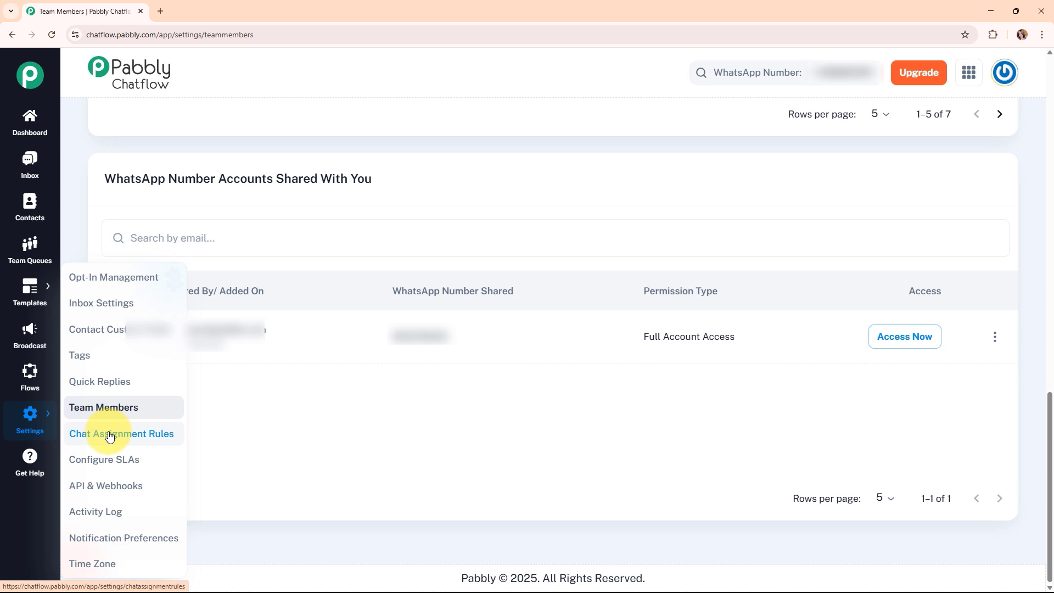
Step: In Chat Assignment Rules, toggle the first member's Ticket Assigned To switch off and on
click(145, 441)
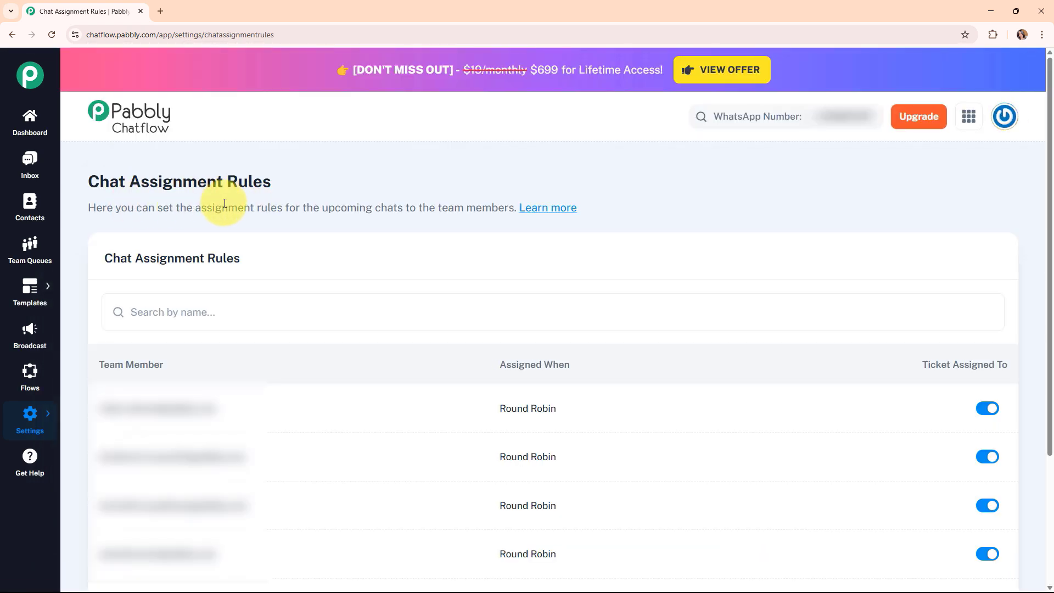
scroll(187, 248, down, 3)
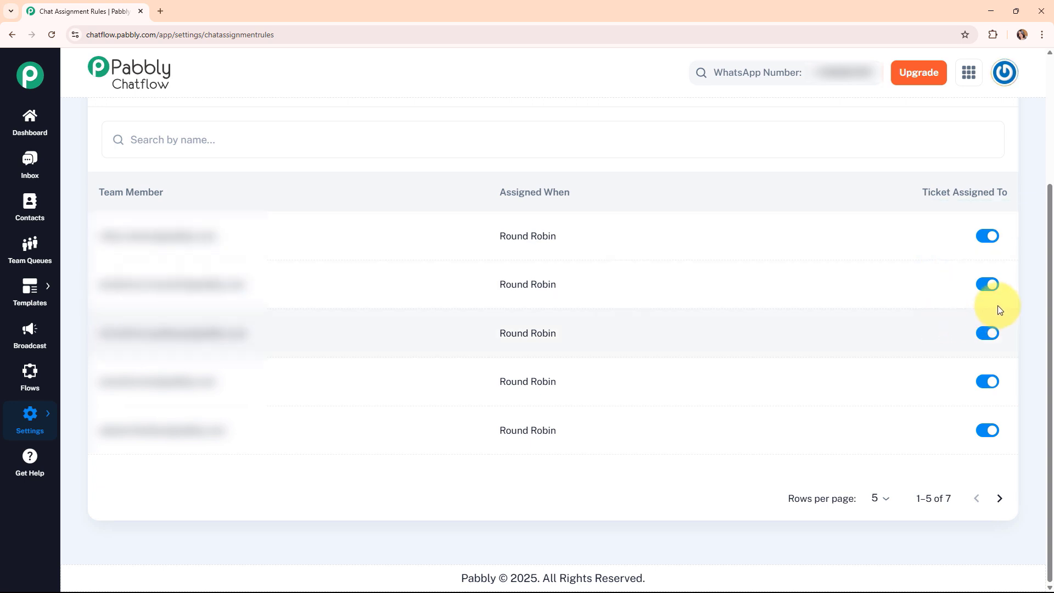
click(992, 237)
click(995, 243)
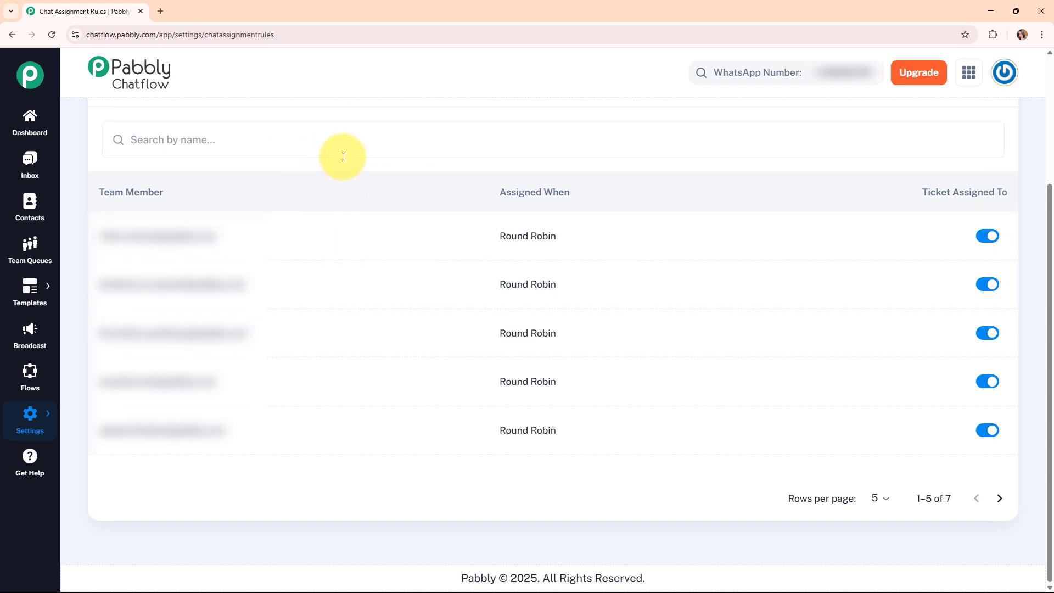
click(31, 175)
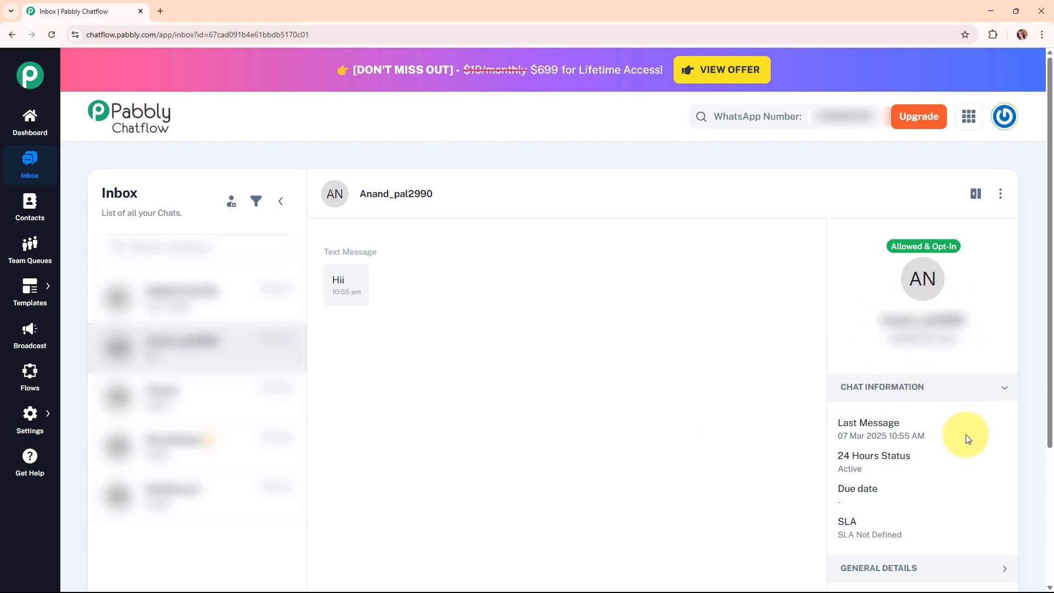
scroll(963, 440, down, 3)
click(937, 381)
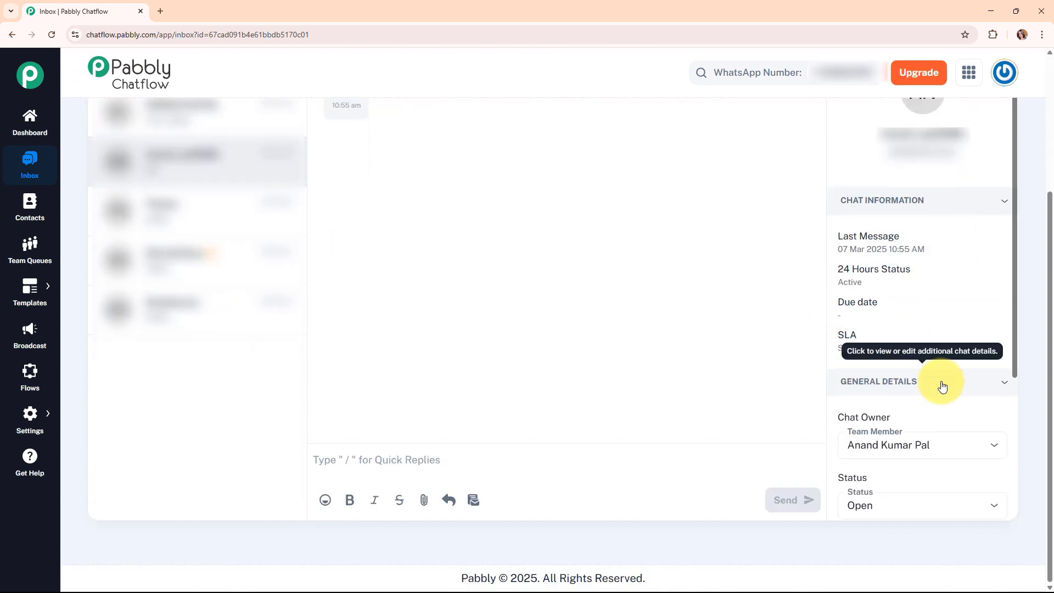
scroll(977, 369, down, 3)
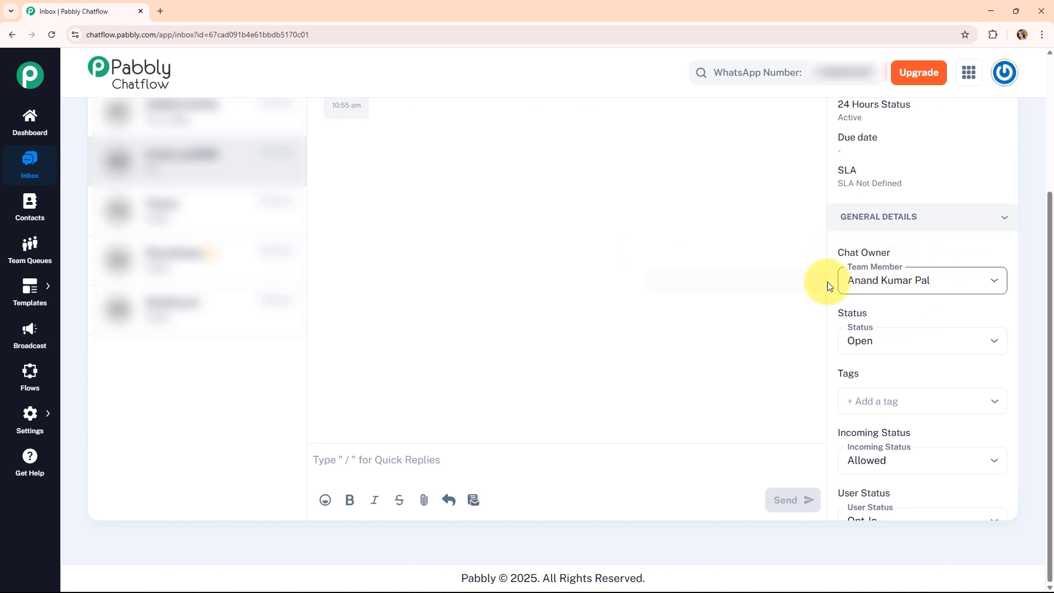
click(993, 284)
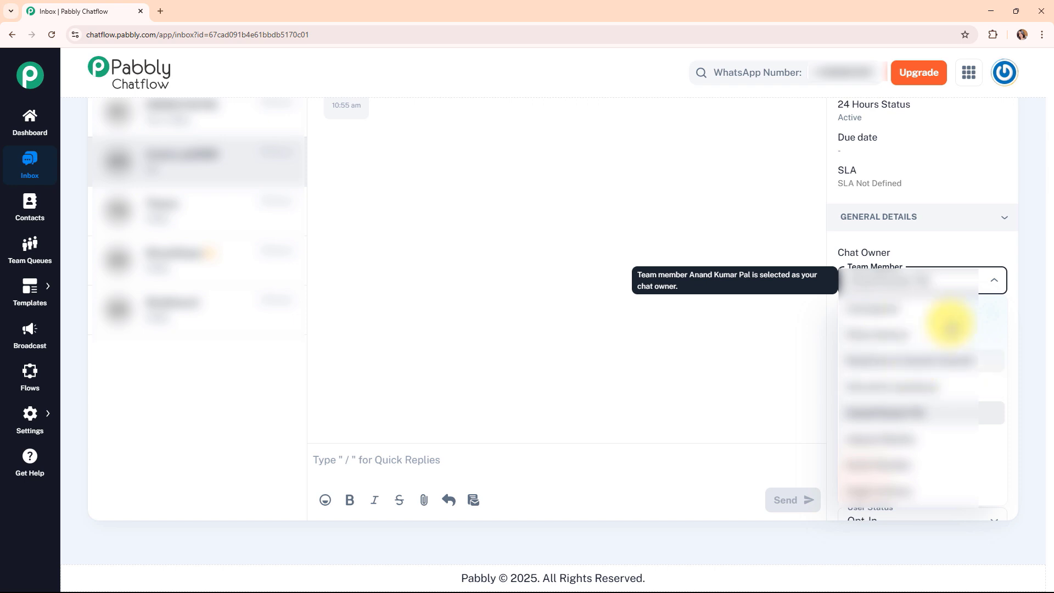
click(997, 281)
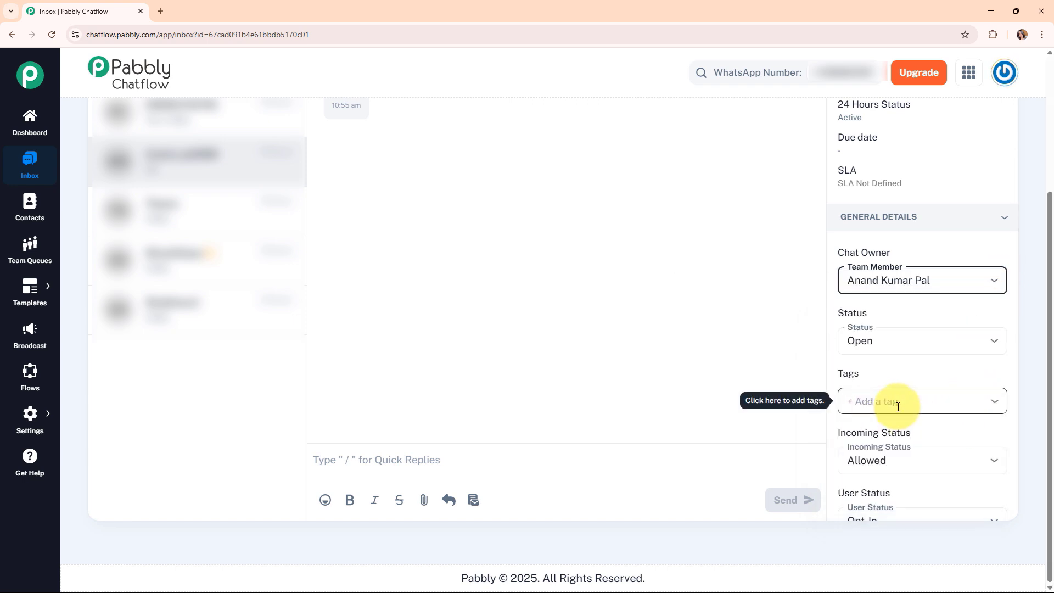
scroll(923, 406, down, 1)
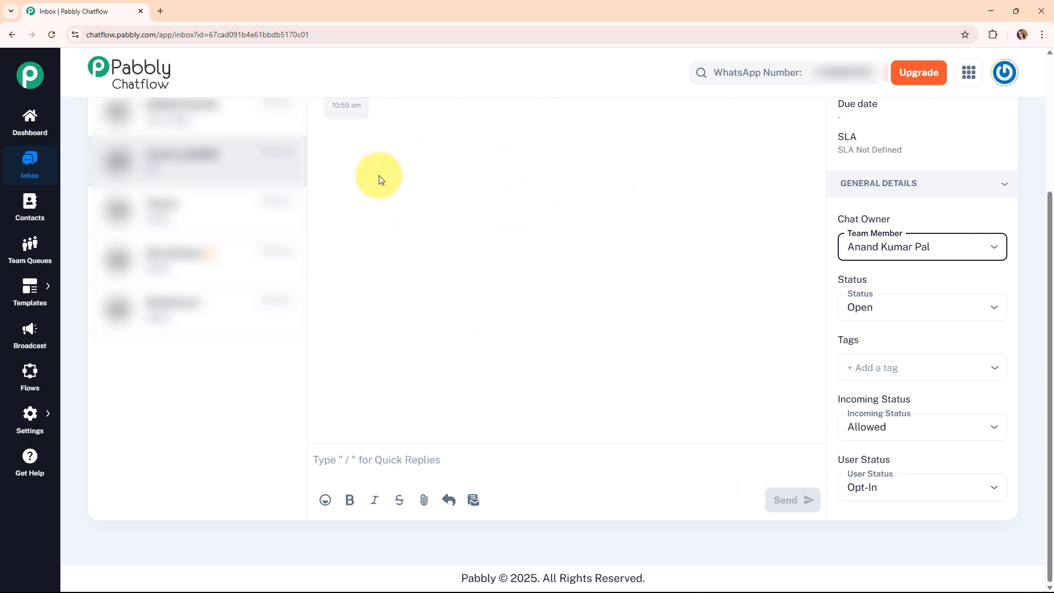
Step: Check the assigned chat's status options in Team Queues, leaving it Open
click(19, 249)
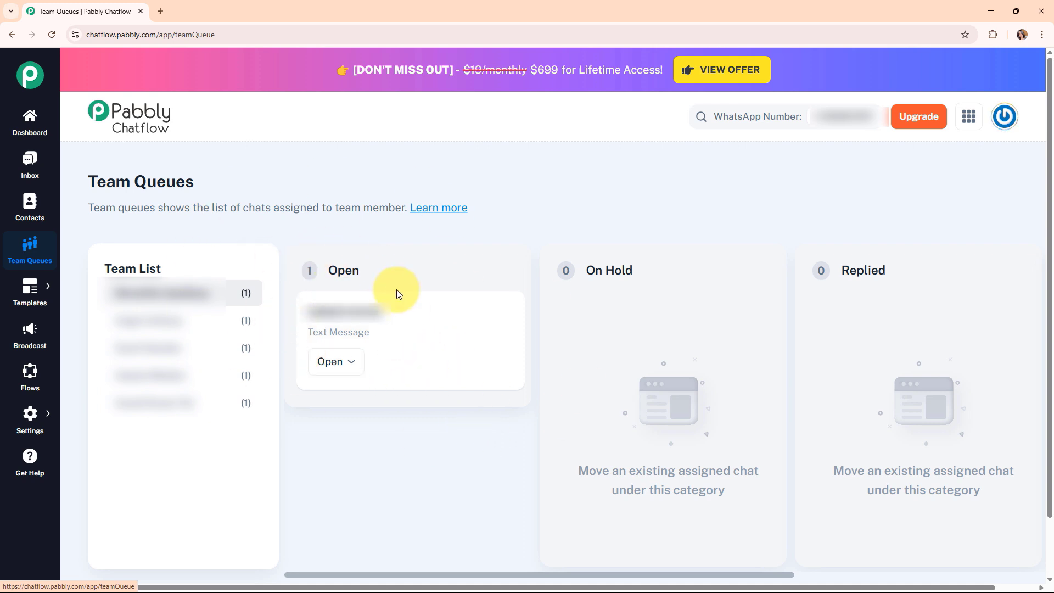
click(346, 363)
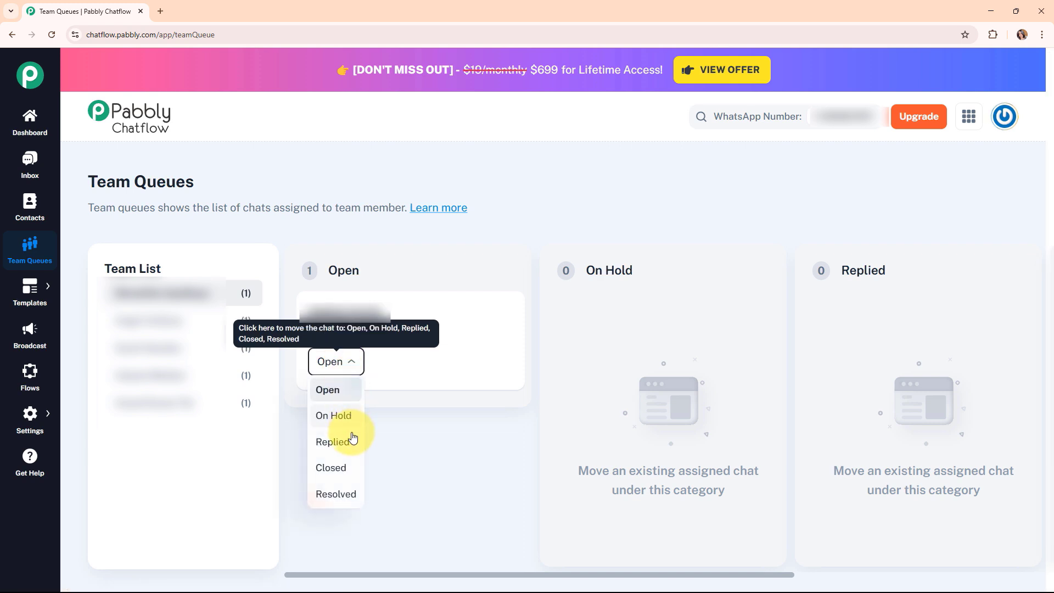
click(456, 445)
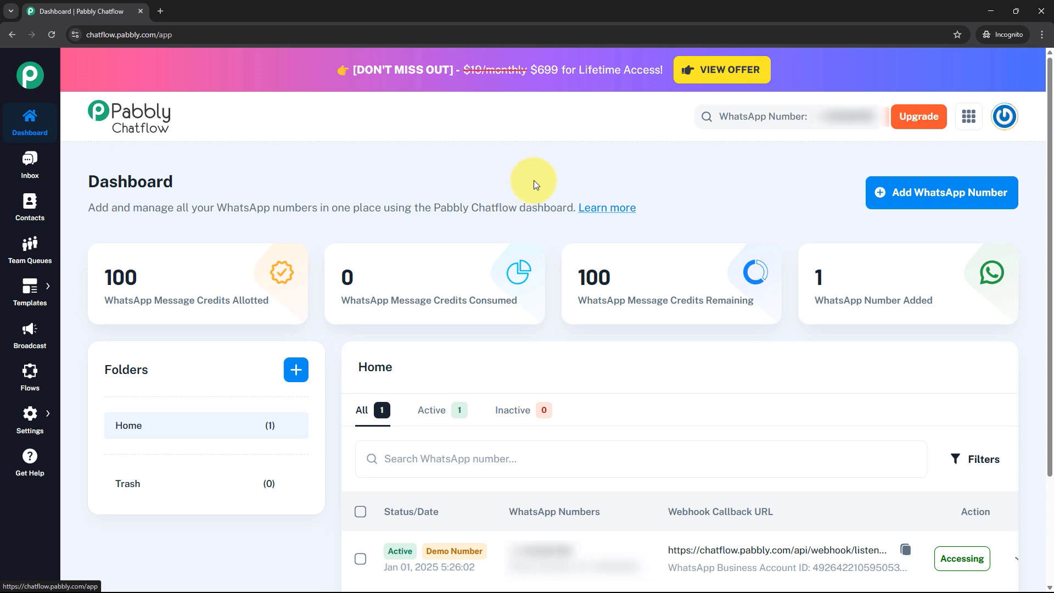
Step: Open Team Members settings and highlight the shared WhatsApp numbers count
mouse_move(25, 423)
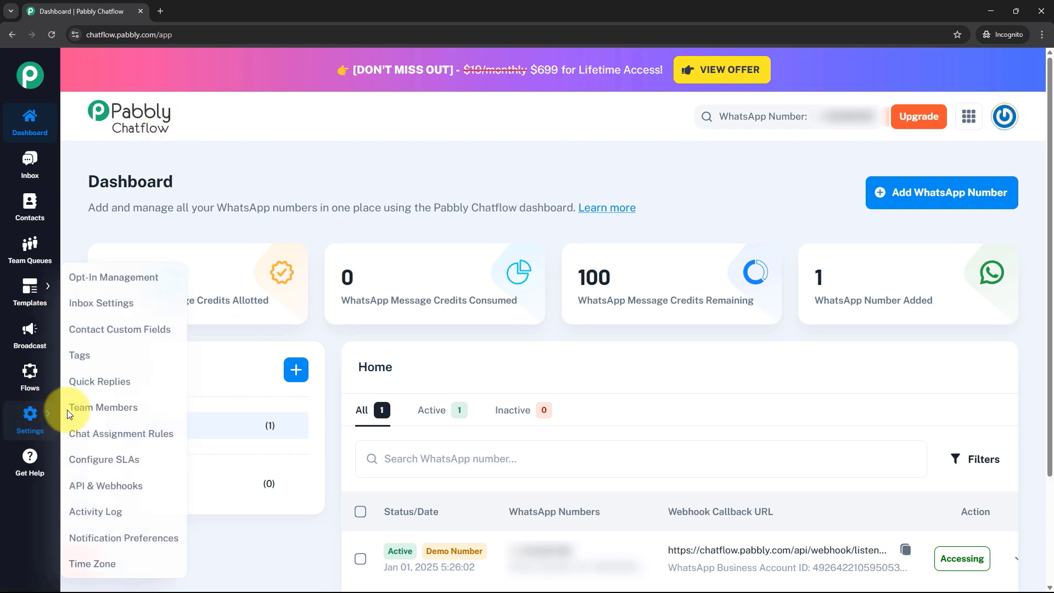
click(112, 413)
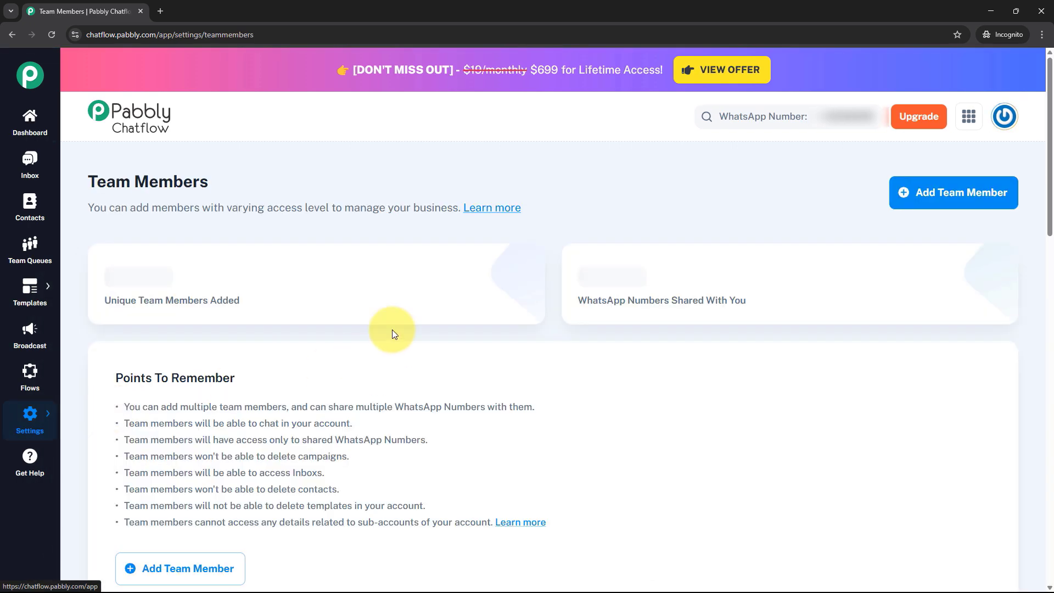
double_click(584, 278)
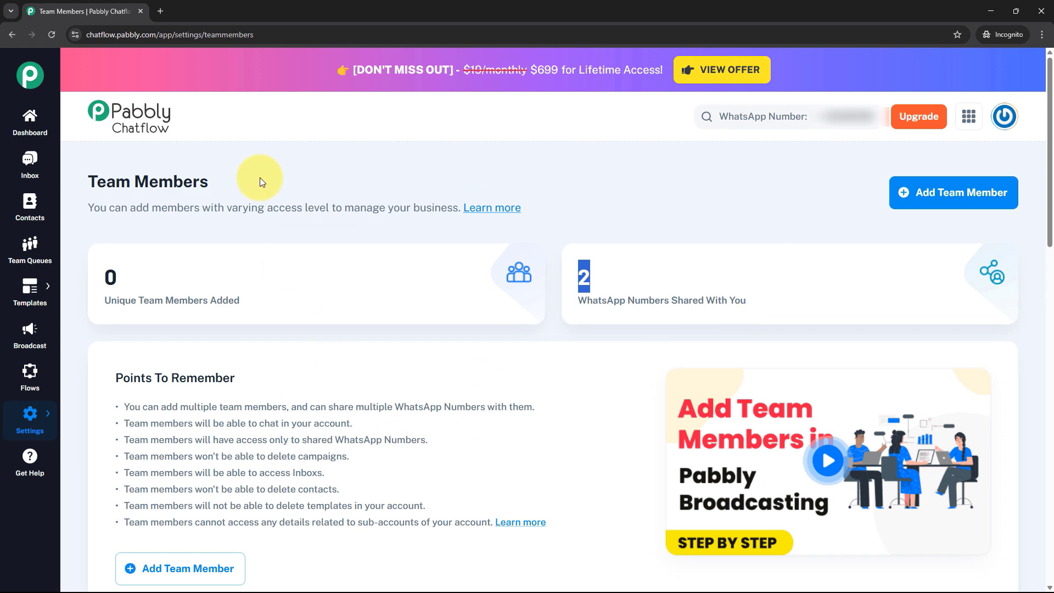
click(530, 187)
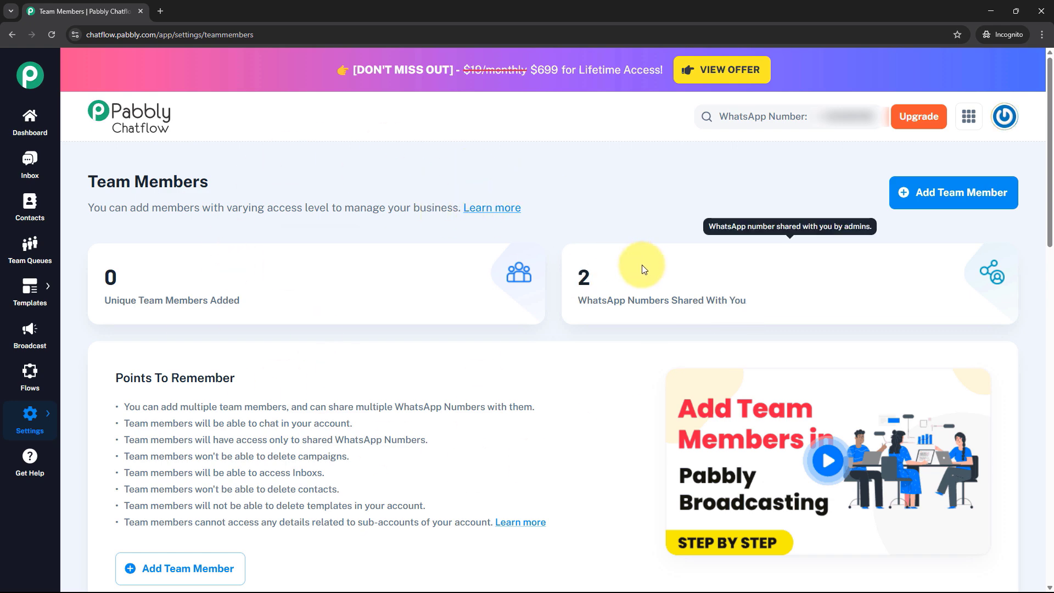
Step: Highlight the WhatsApp Number Accounts Shared With You table and access the first shared account
scroll(644, 269, down, 15)
drag(107, 179, 390, 186)
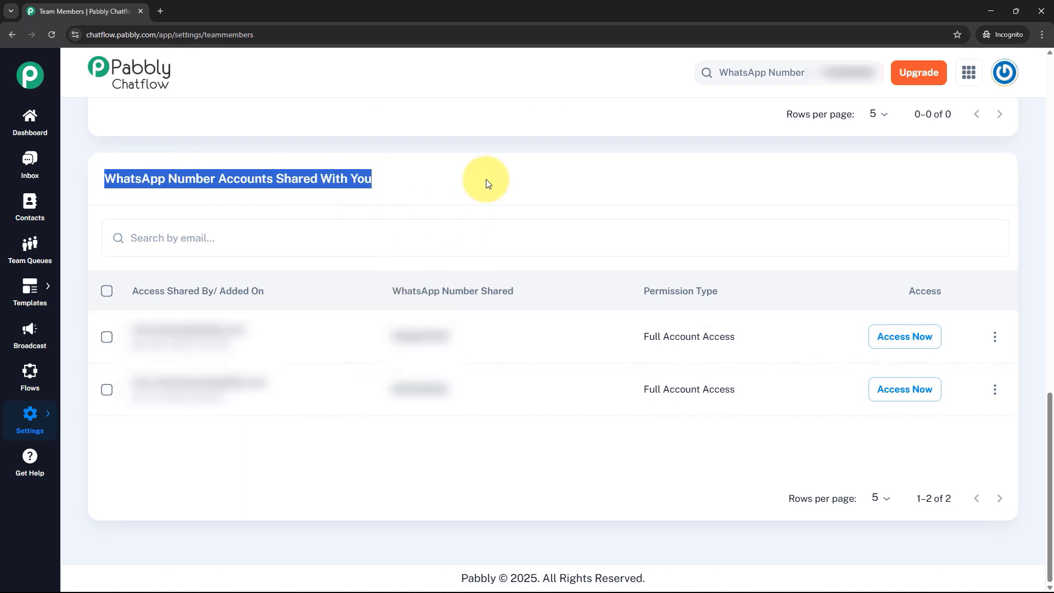
click(302, 458)
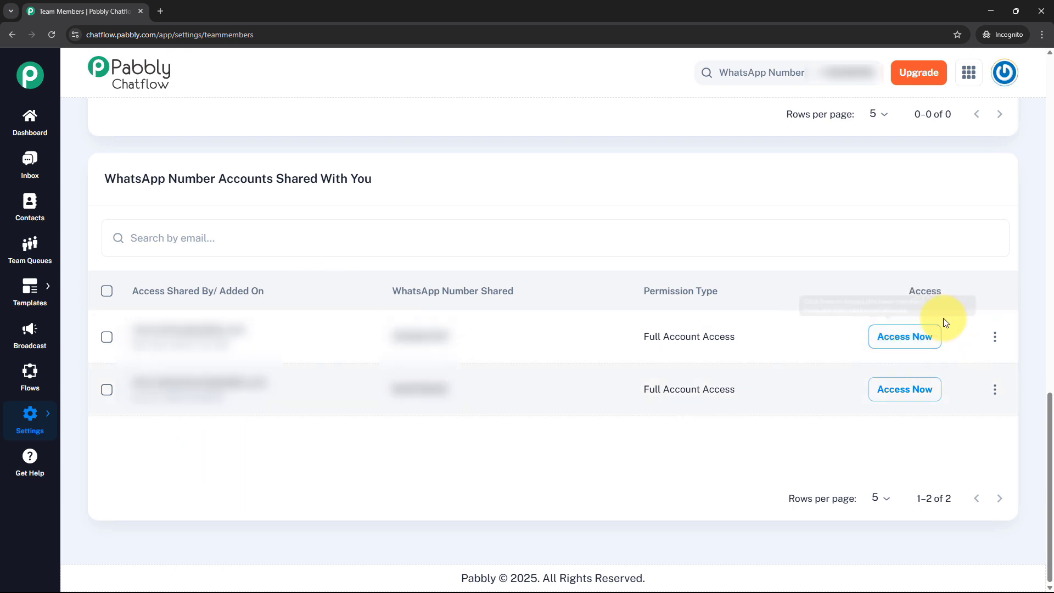
click(925, 344)
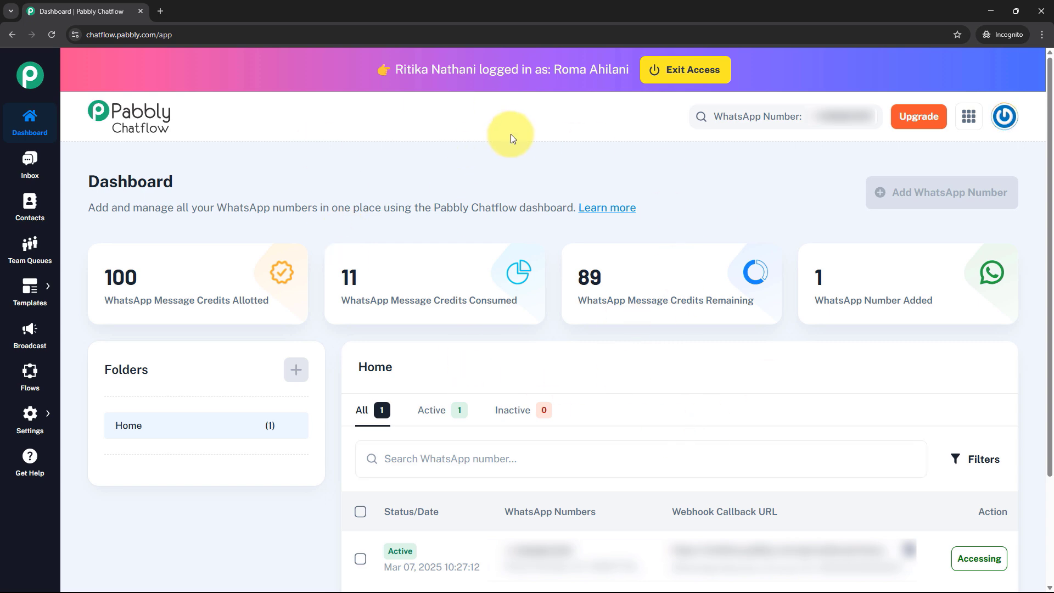
Step: Check the shared account's Team Queues chat stays Open, then minimize the incognito window
click(42, 254)
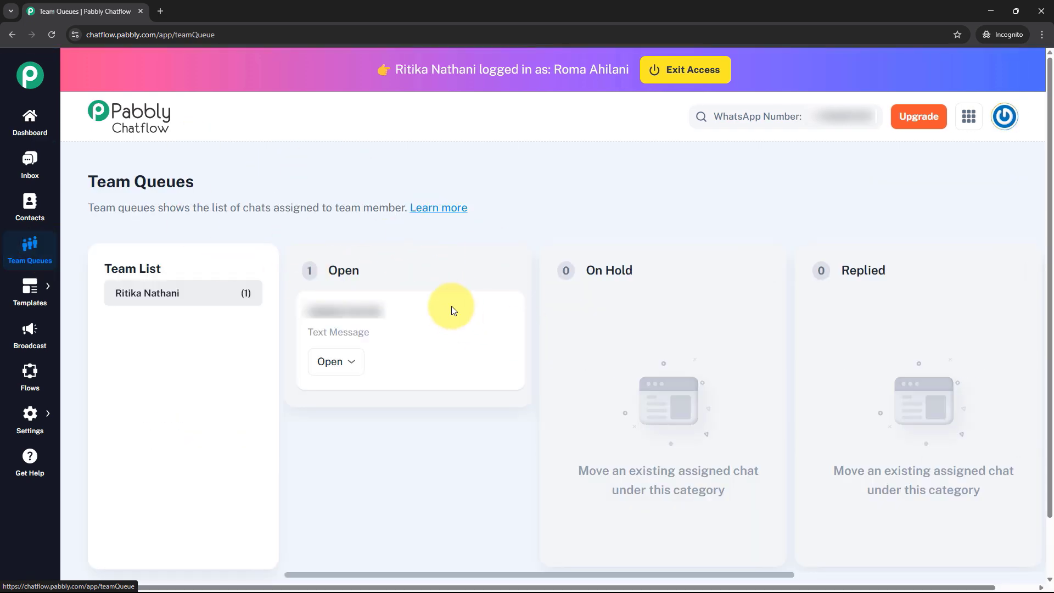
click(336, 367)
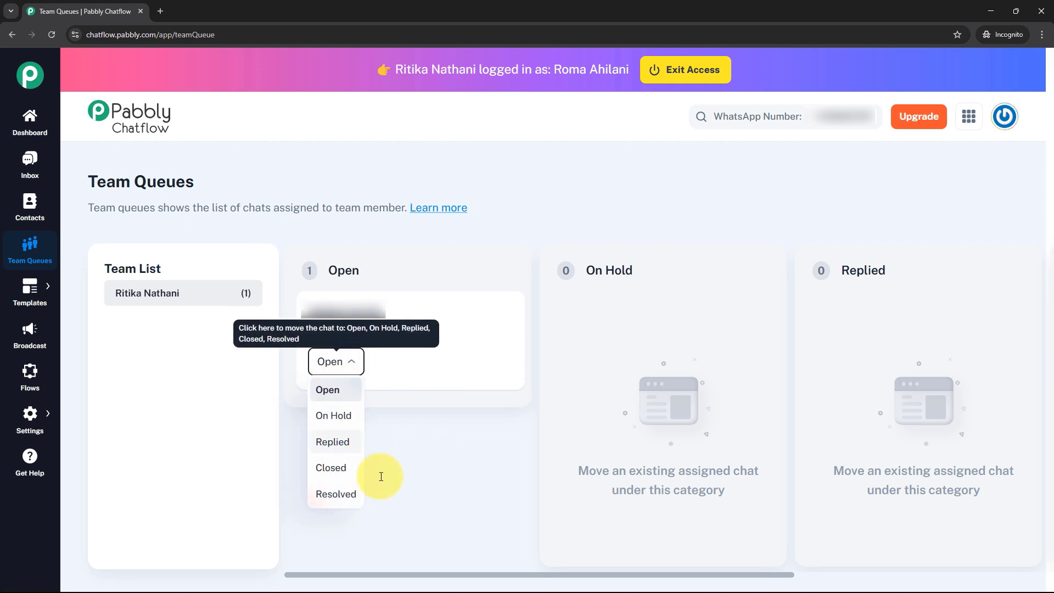
click(402, 420)
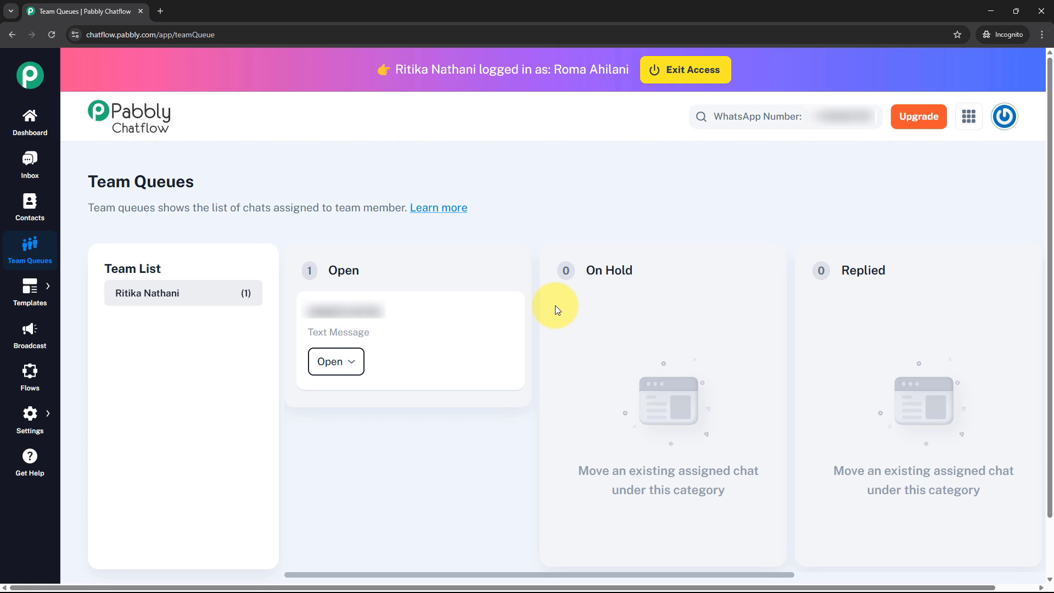
click(1000, 5)
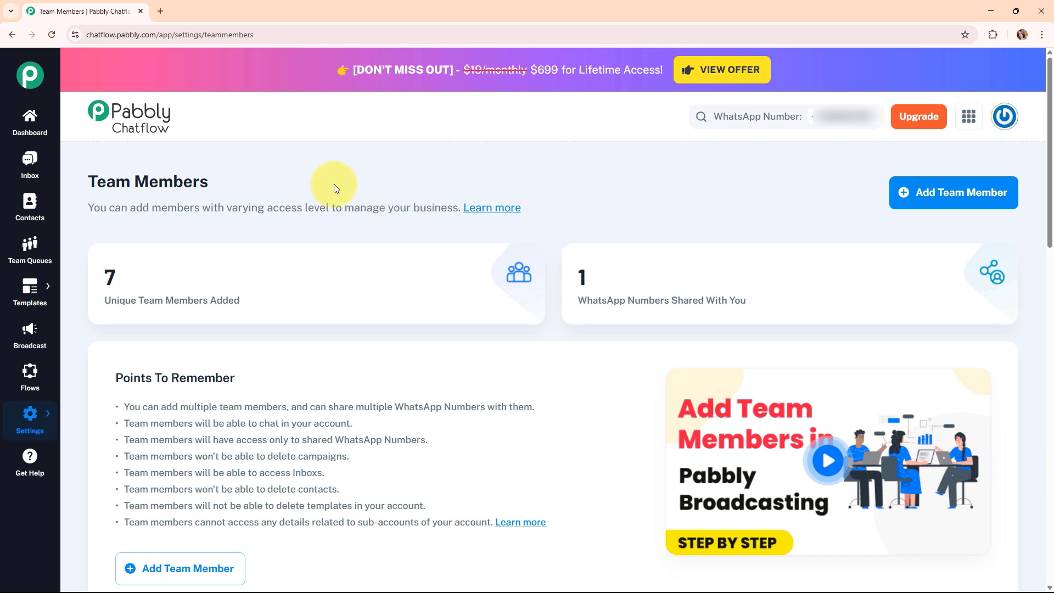
Step: From Inbox, review the Round Robin Chat Assignment Rules, then return to Team Queues
click(25, 166)
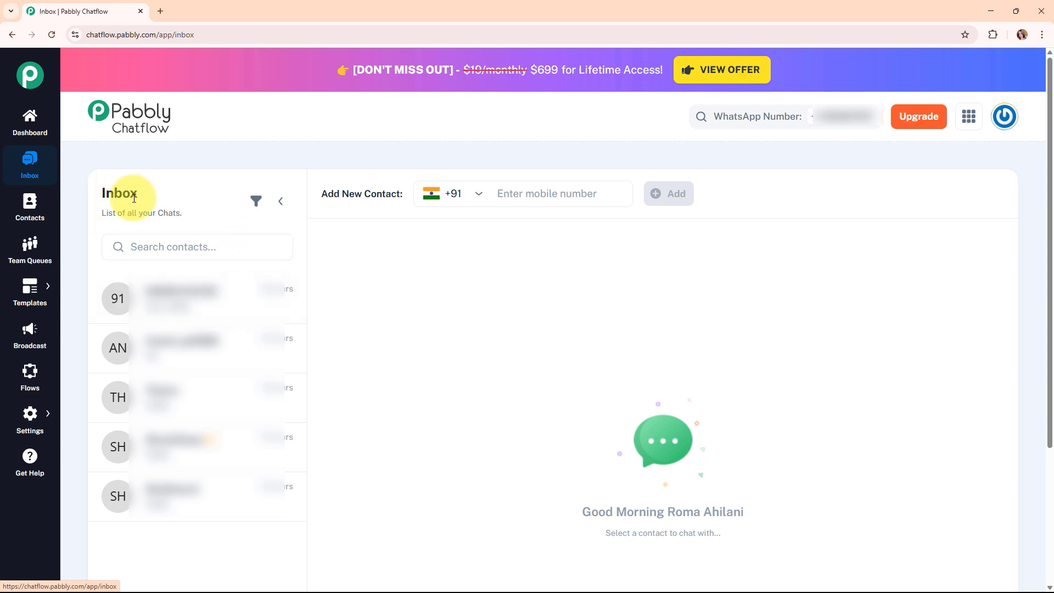
mouse_move(25, 393)
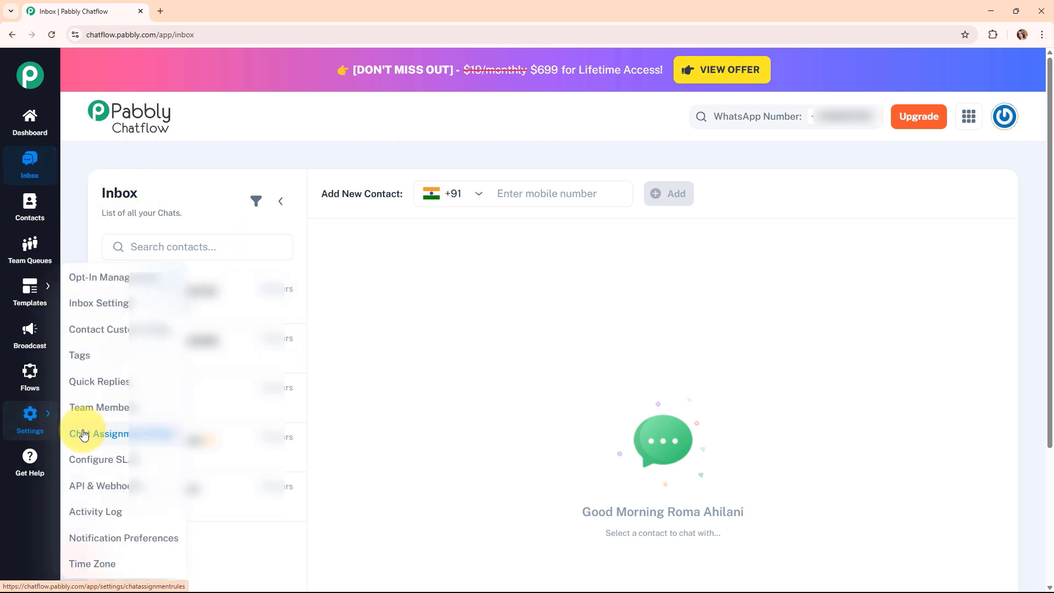
click(80, 434)
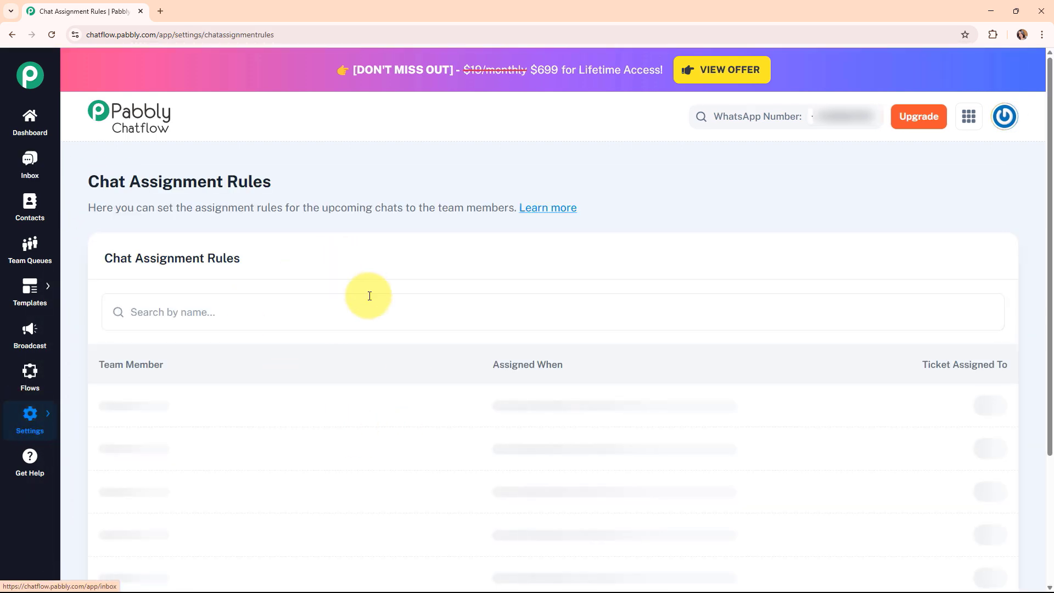
scroll(513, 319, down, 2)
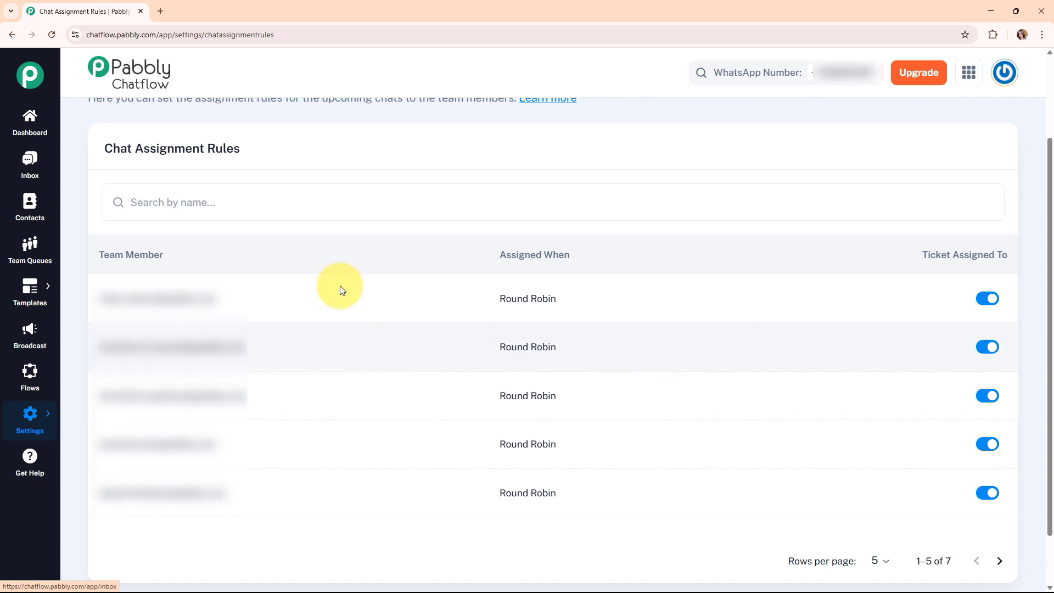
click(29, 236)
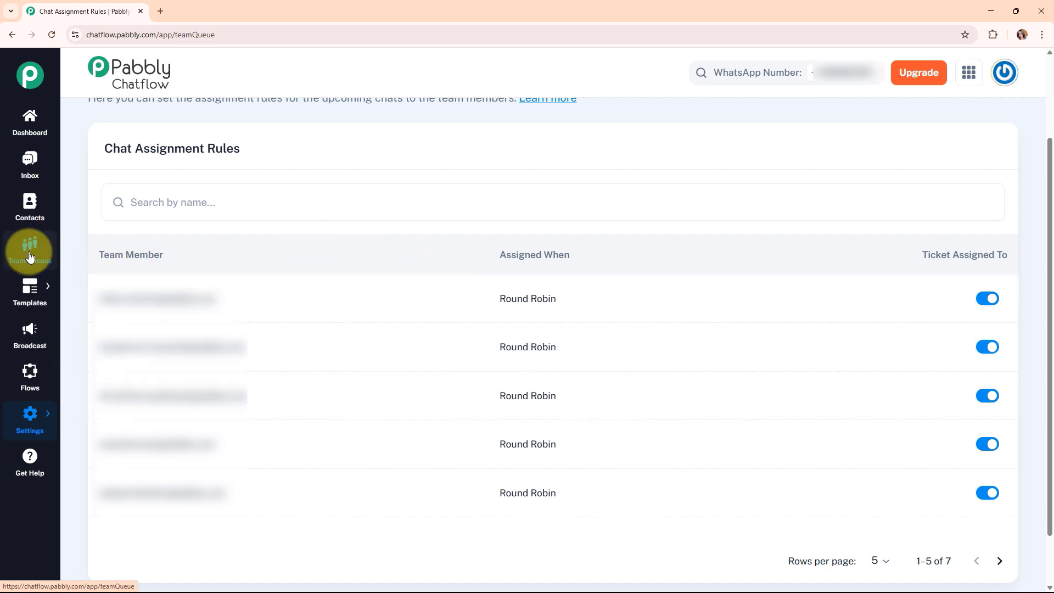